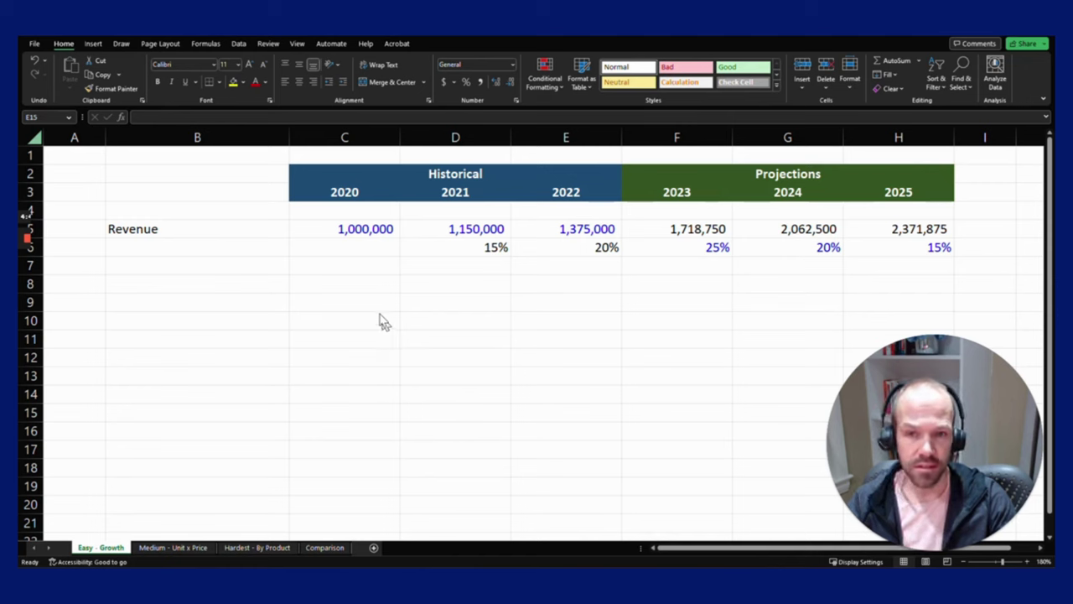
# Review the historical revenue figures and the 2021 and 2022 growth formulas without changing them.
pyautogui.hotkey('alt', 'Tab')
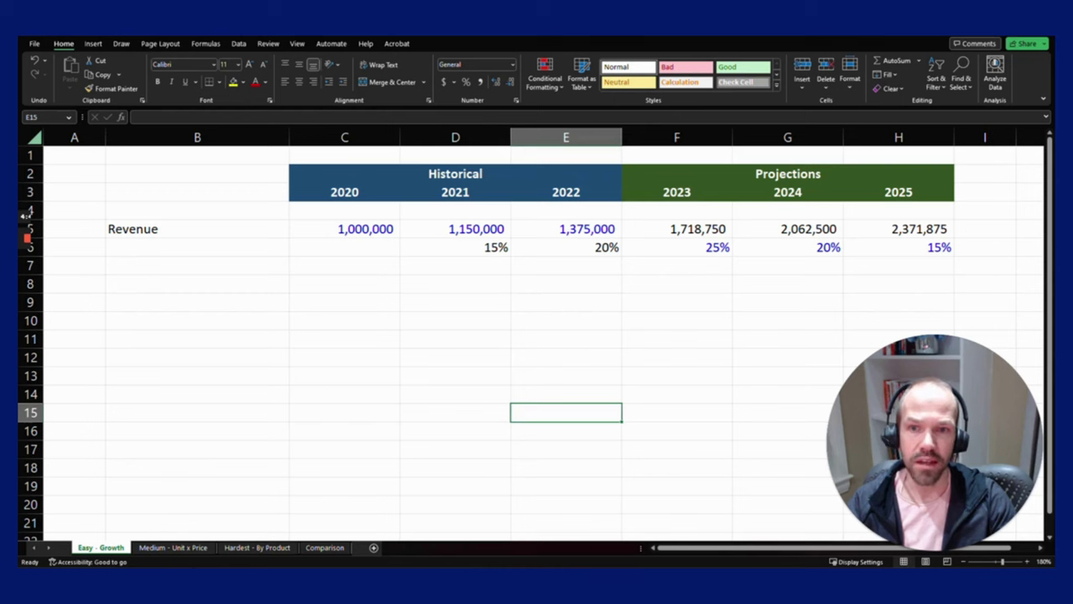
pyautogui.moveTo(345, 265); pyautogui.dragTo(345, 284)
pyautogui.press('Up')
pyautogui.press('Up')
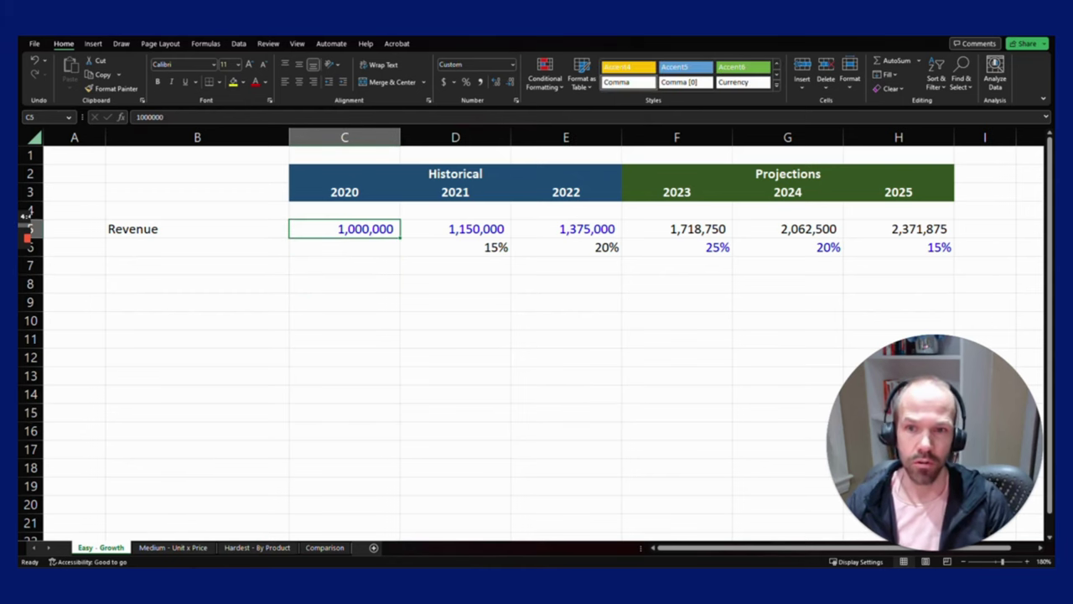
pyautogui.press('Right')
pyautogui.press('Right')
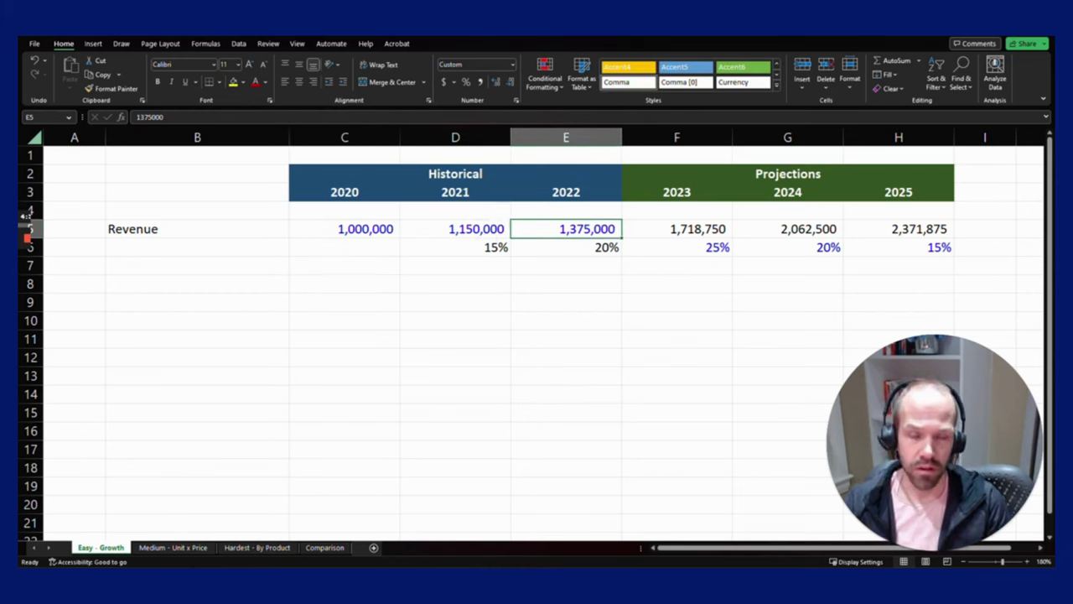
pyautogui.press('Left')
pyautogui.press('Left')
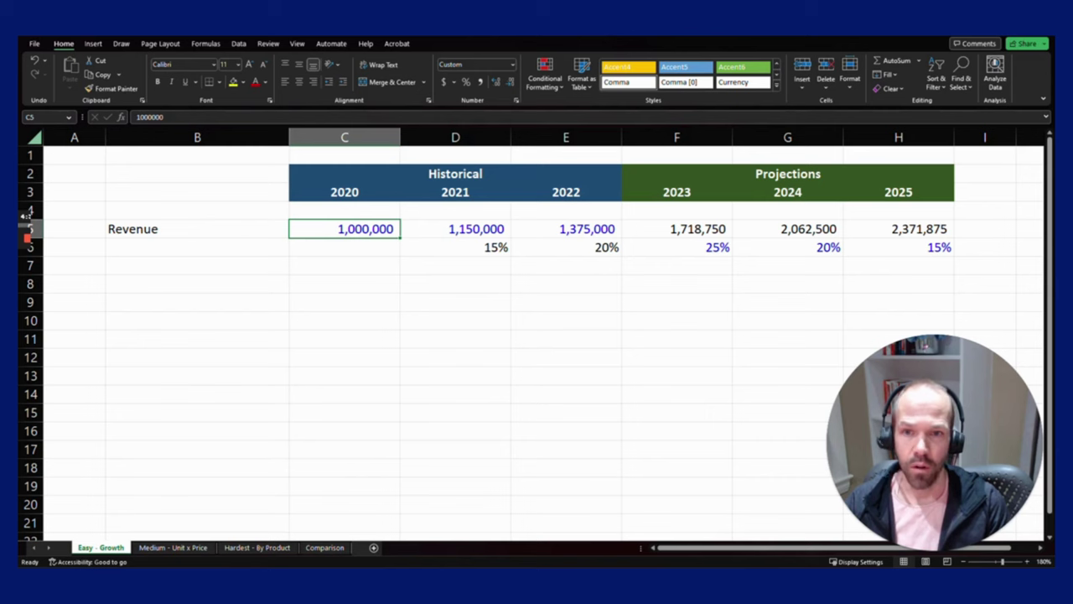
pyautogui.press('Right')
pyautogui.press('Right')
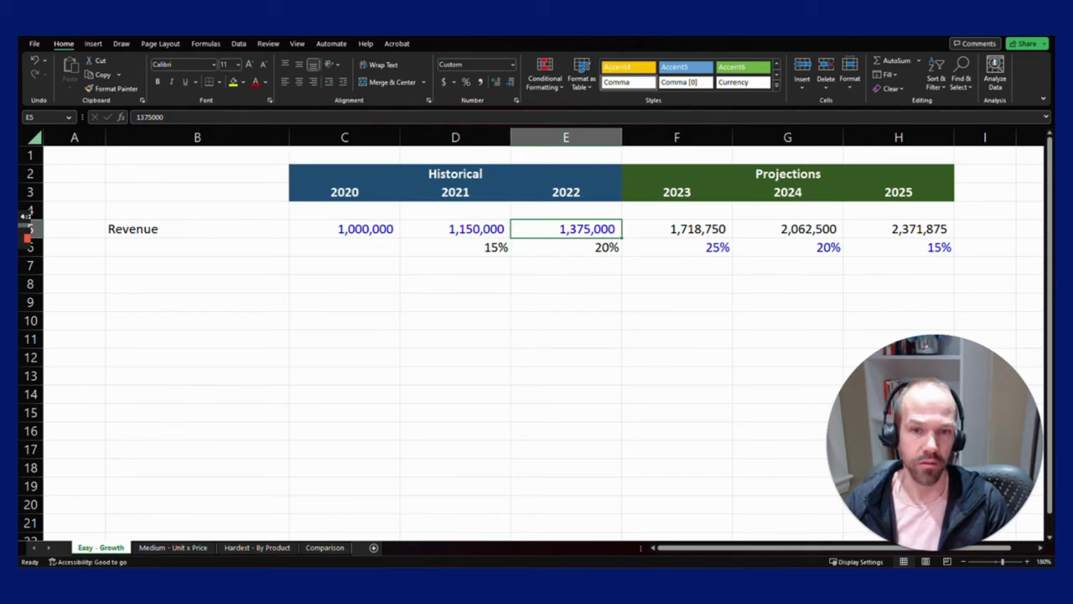
pyautogui.press('Down')
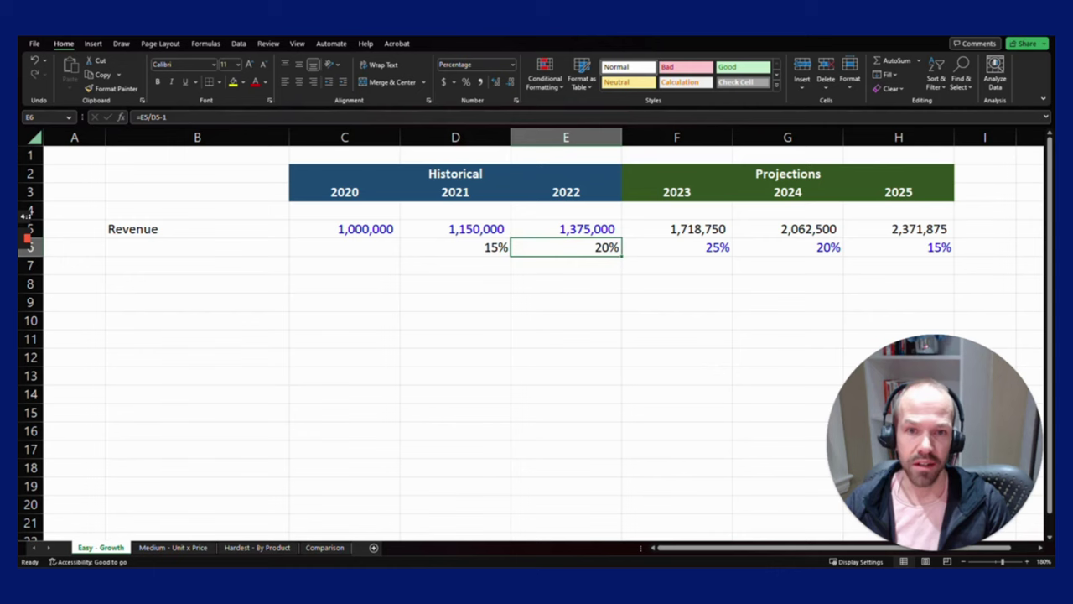
pyautogui.press('Left')
pyautogui.press('F2')
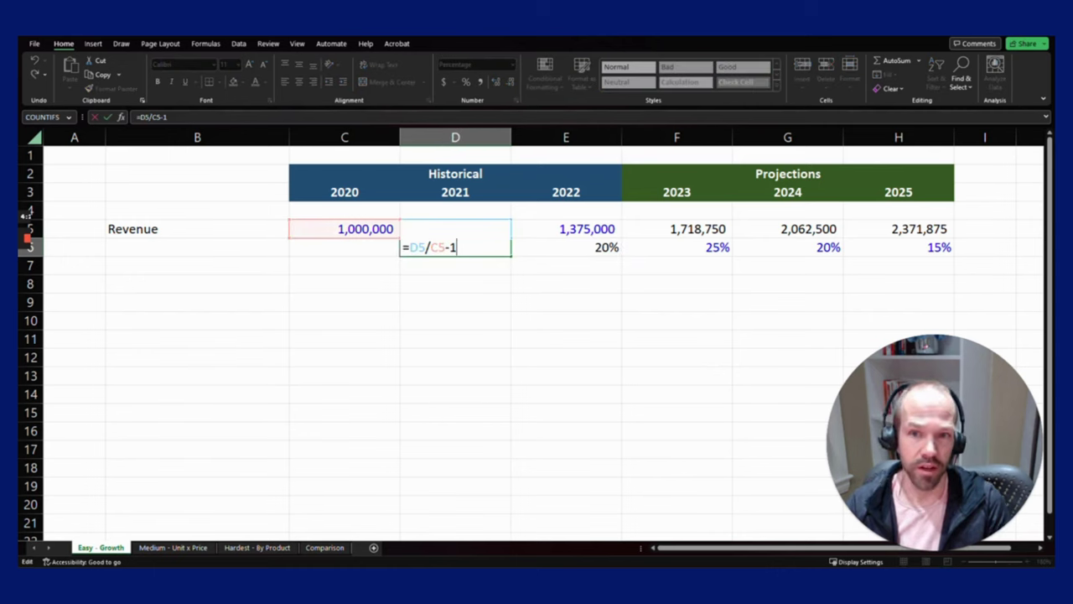
pyautogui.press('Tab')
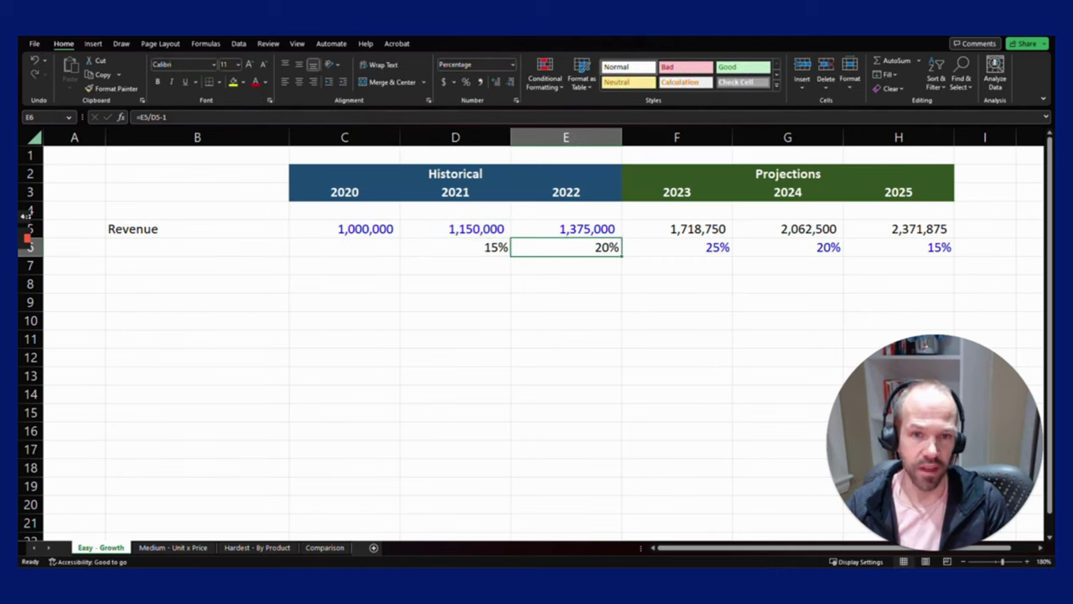
pyautogui.press('F2')
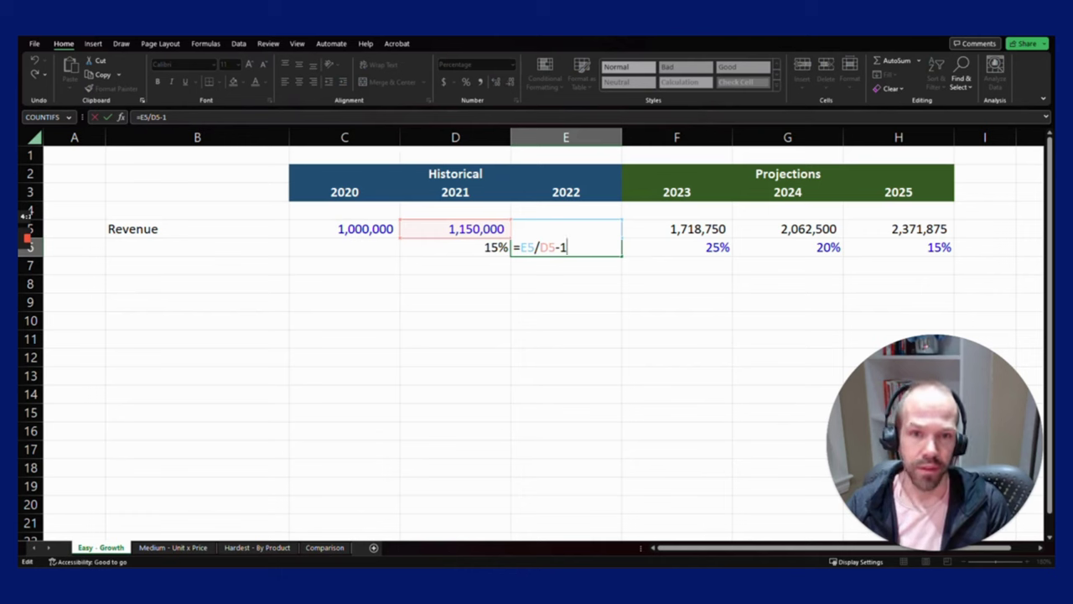
pyautogui.hotkey('ctrl', 'Return')
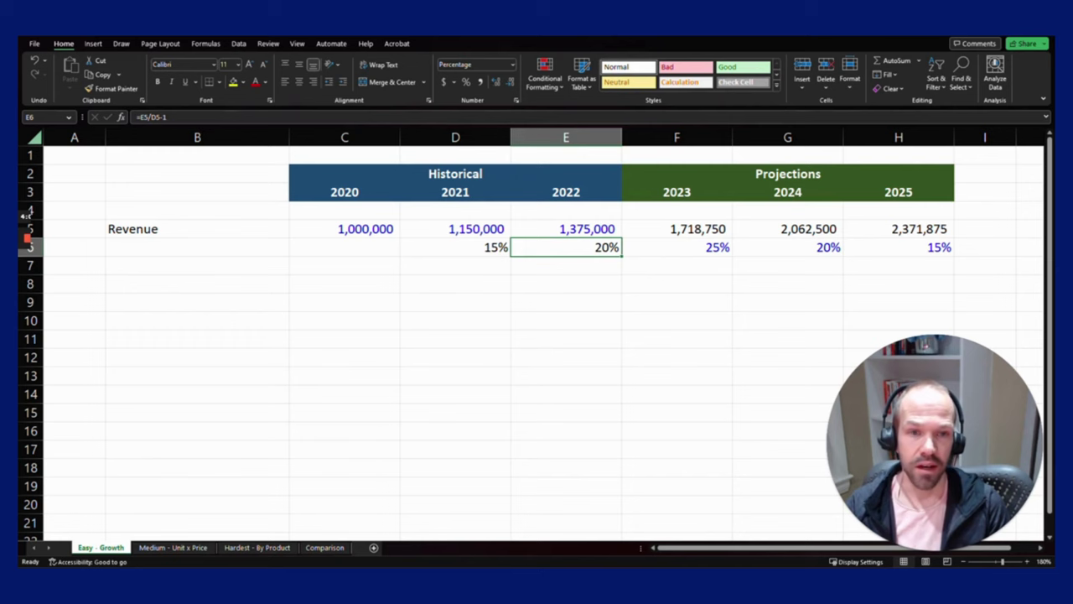
# Check the 2023, 2024 and 2025 projected growth rates.
pyautogui.click(677, 248)
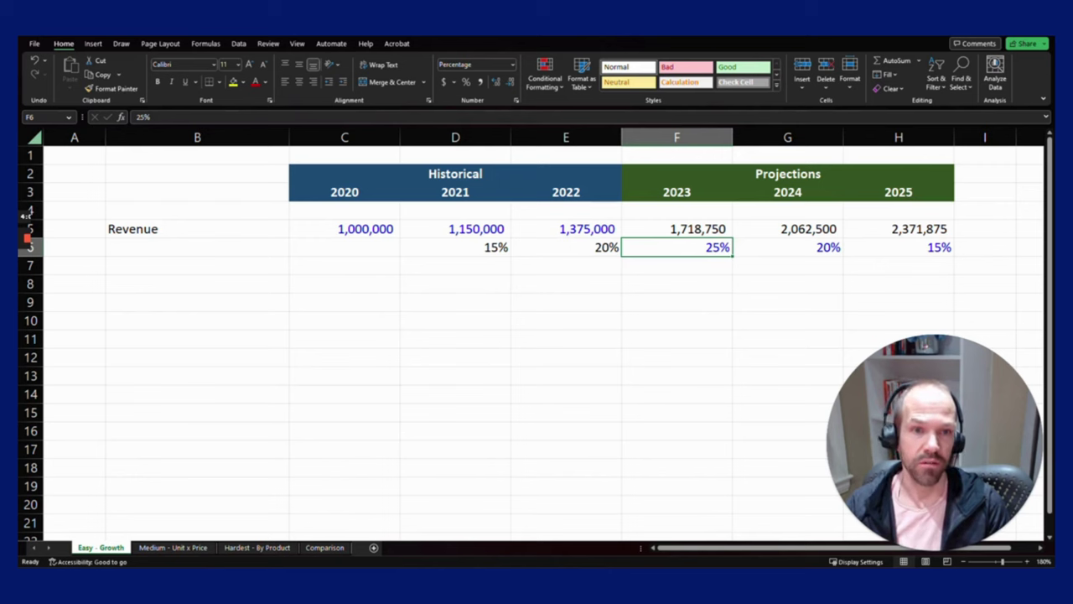
pyautogui.click(787, 247)
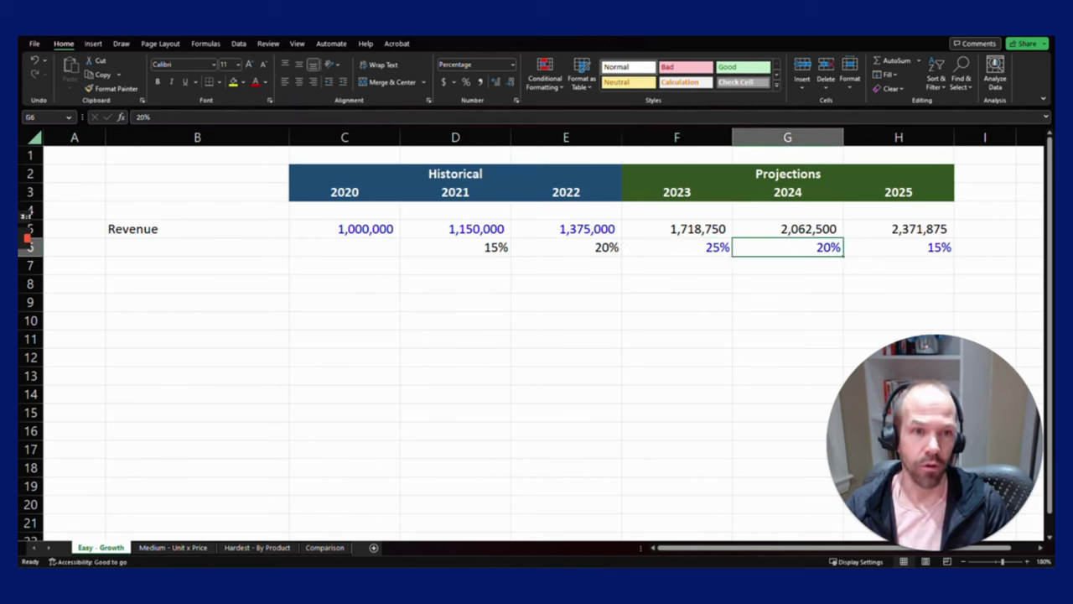
pyautogui.click(897, 248)
pyautogui.click(676, 248)
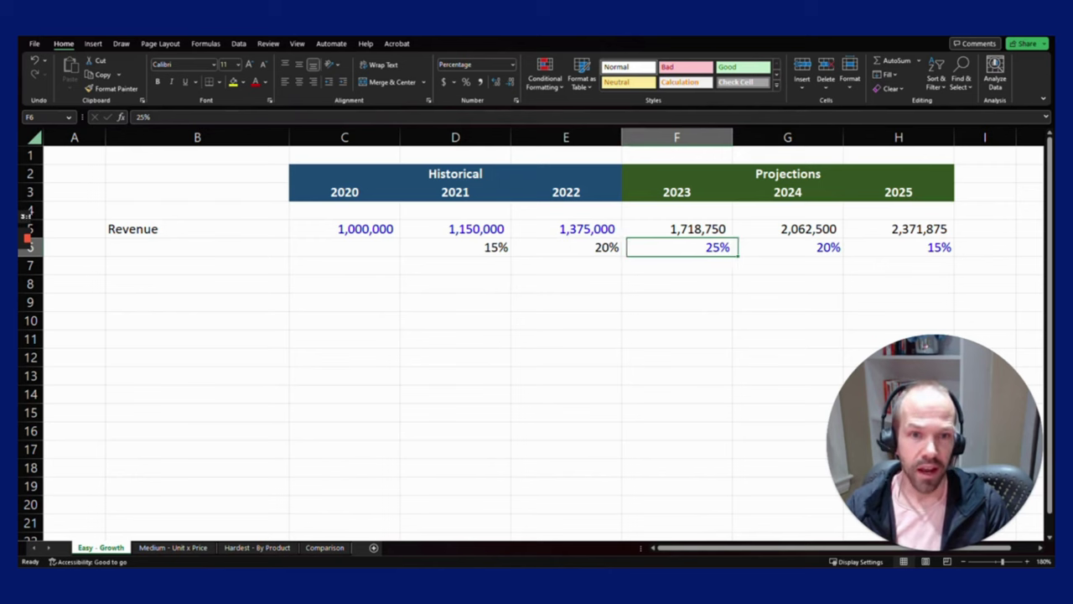
pyautogui.click(677, 229)
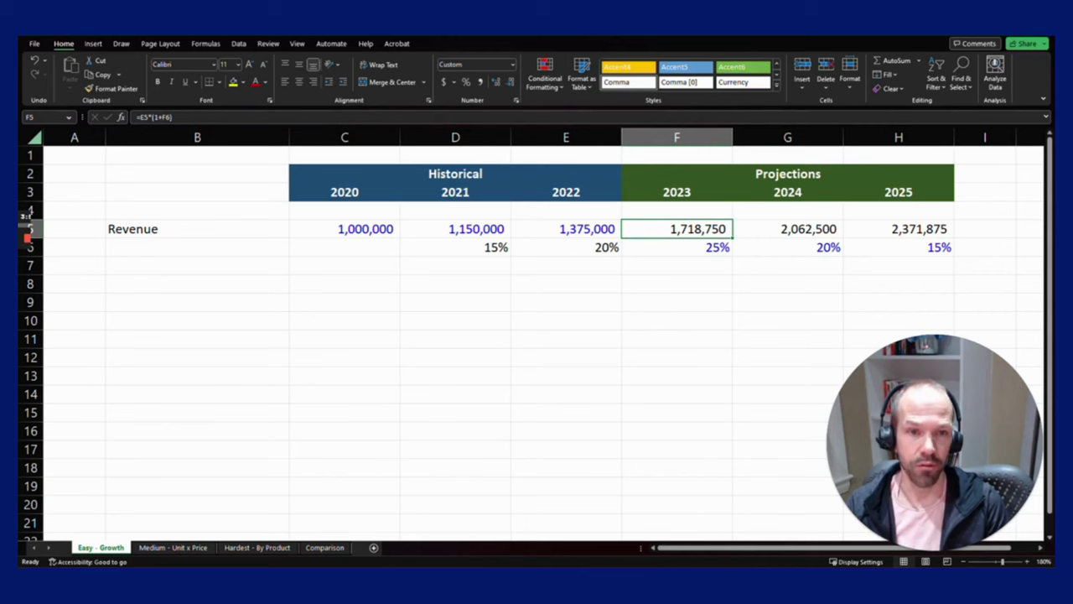
# Inspect the 2023–2025 projected revenue formulas, leaving them unchanged.
pyautogui.press('F2')
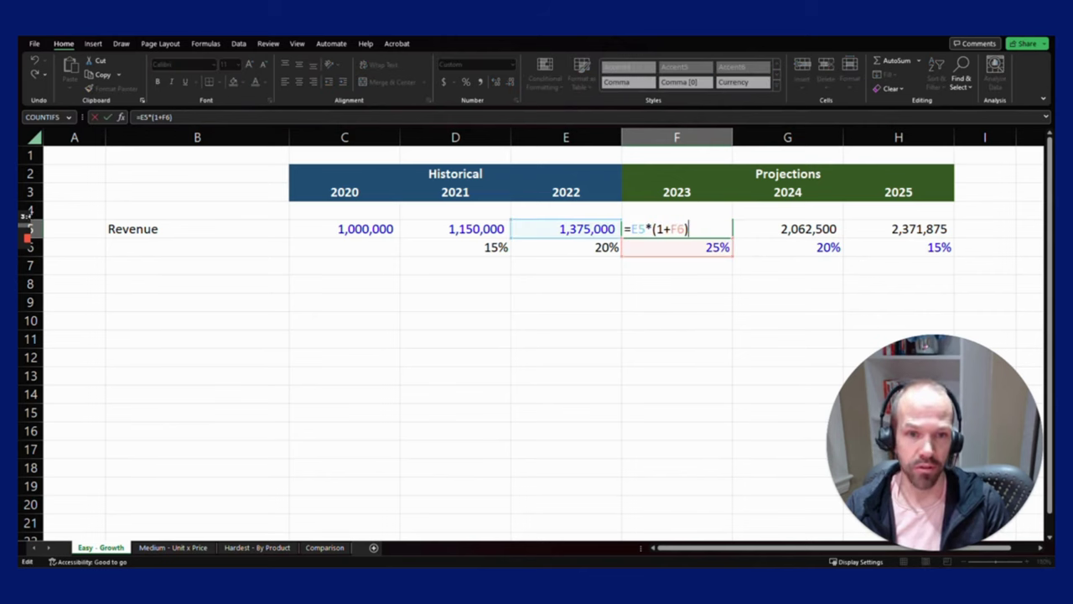
pyautogui.hotkey('ctrl', 'Return')
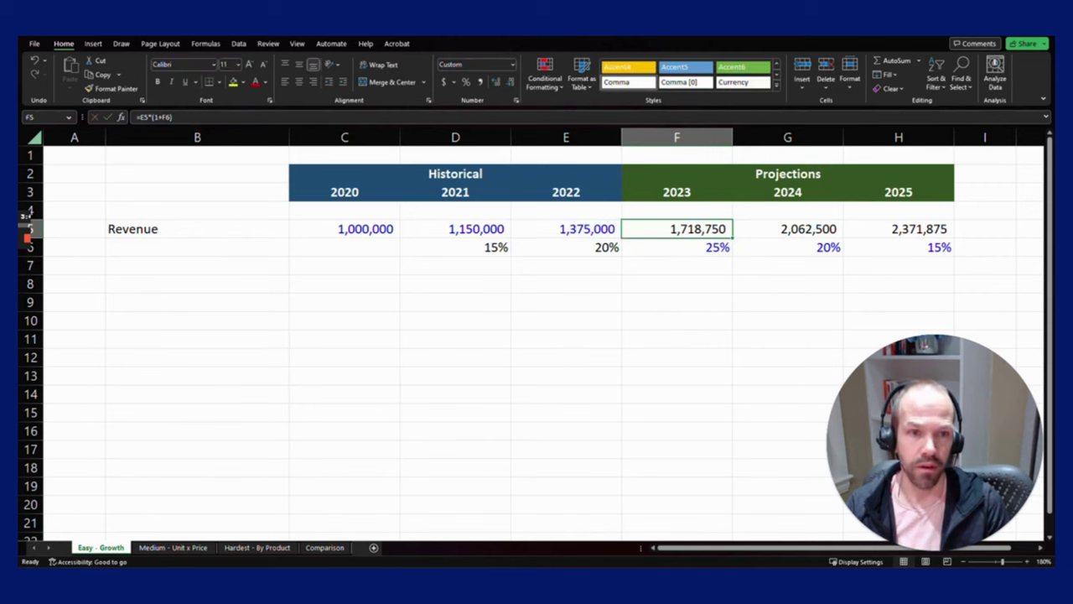
pyautogui.press('Right')
pyautogui.press('F2')
pyautogui.press('Tab')
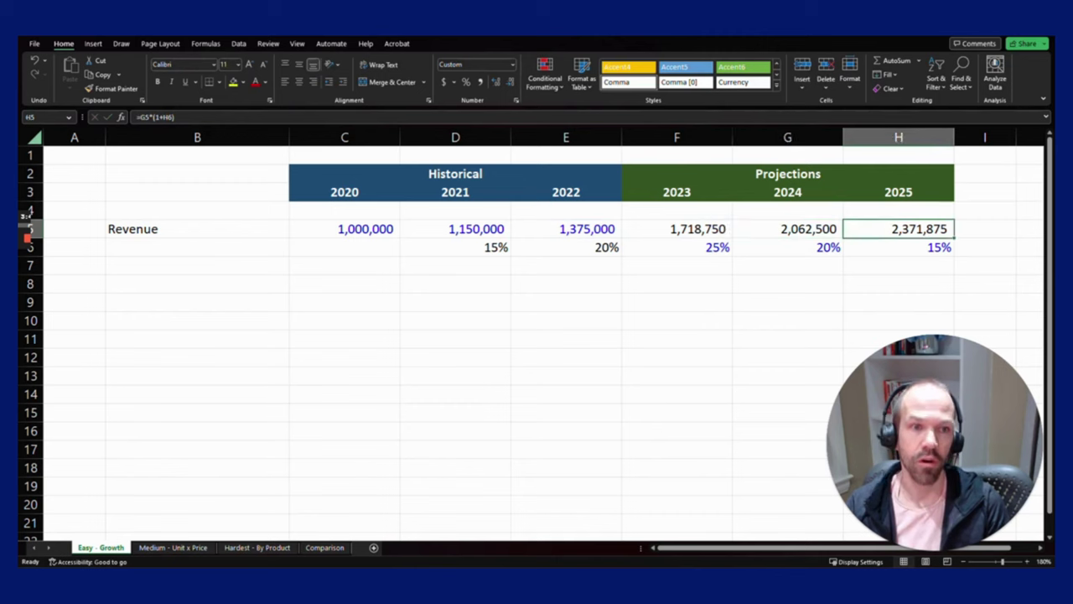
pyautogui.press('F2')
pyautogui.press('Escape')
pyautogui.press('Left')
pyautogui.press('Left')
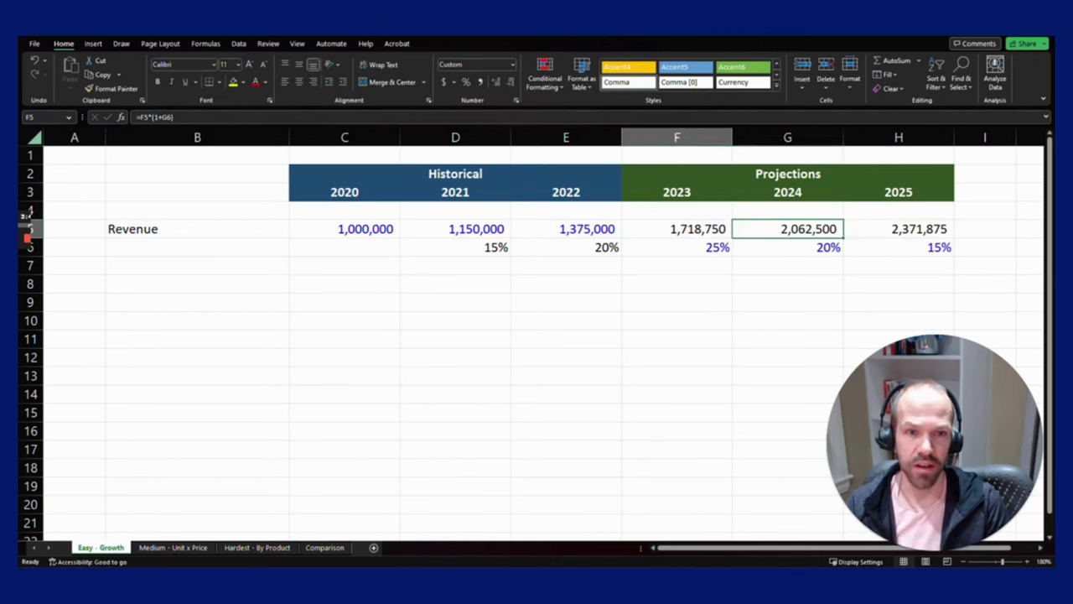
pyautogui.press('Left')
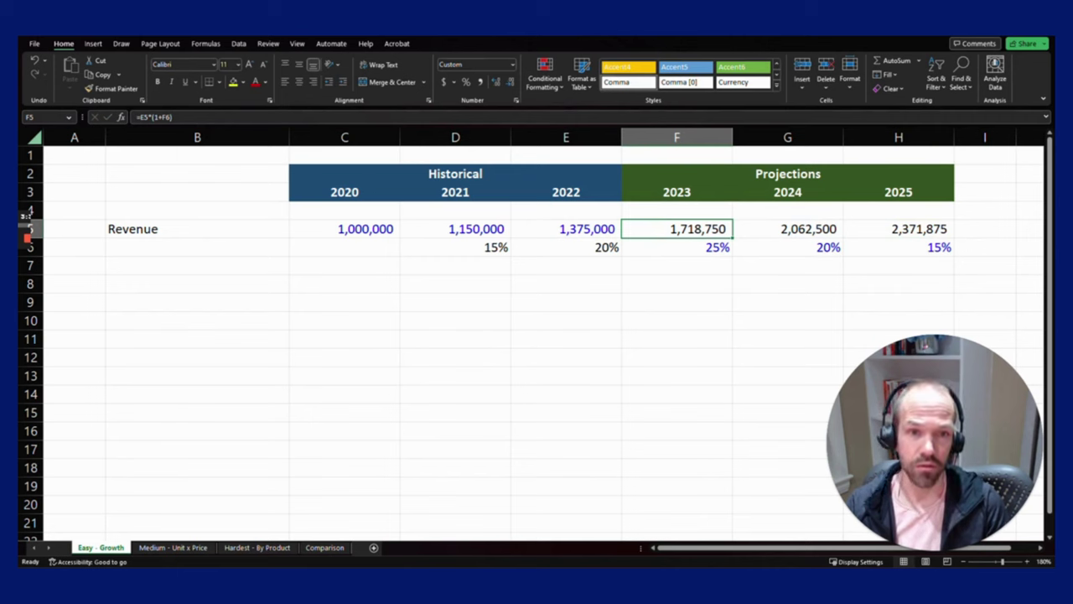
pyautogui.press('Down')
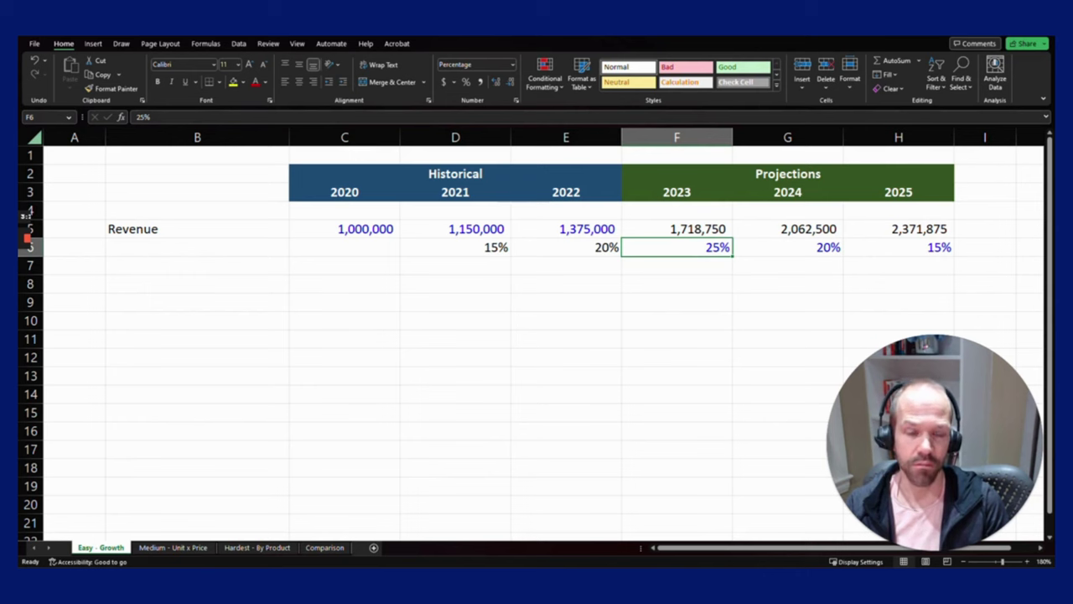
# Go to the Medium - Unit x Price sheet and look over its historical revenue and 2020 units sold.
pyautogui.click(168, 547)
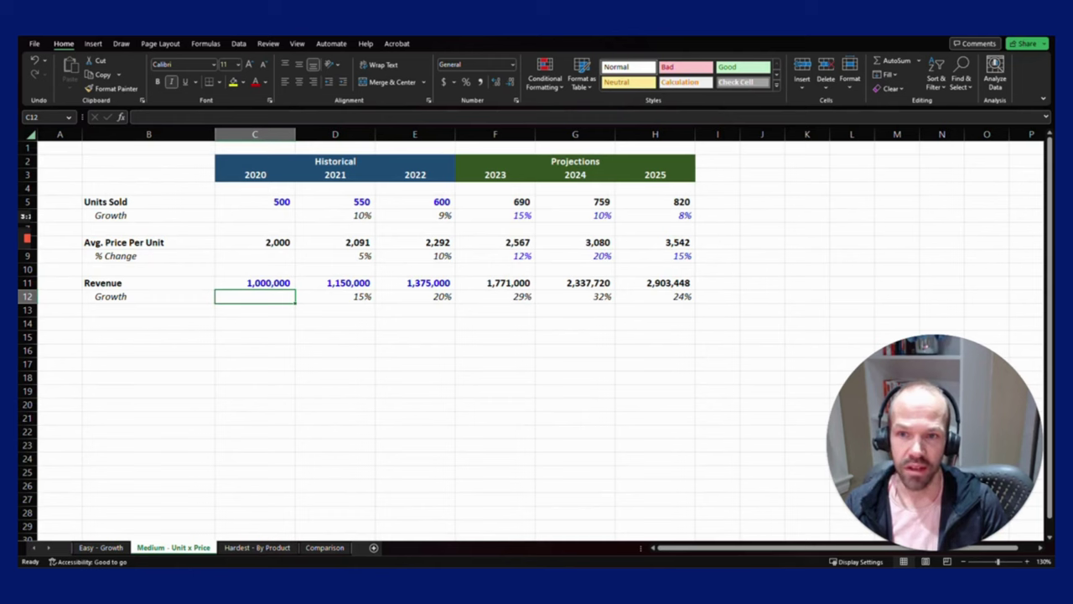
pyautogui.click(255, 283)
pyautogui.click(415, 282)
pyautogui.click(335, 283)
pyautogui.click(254, 282)
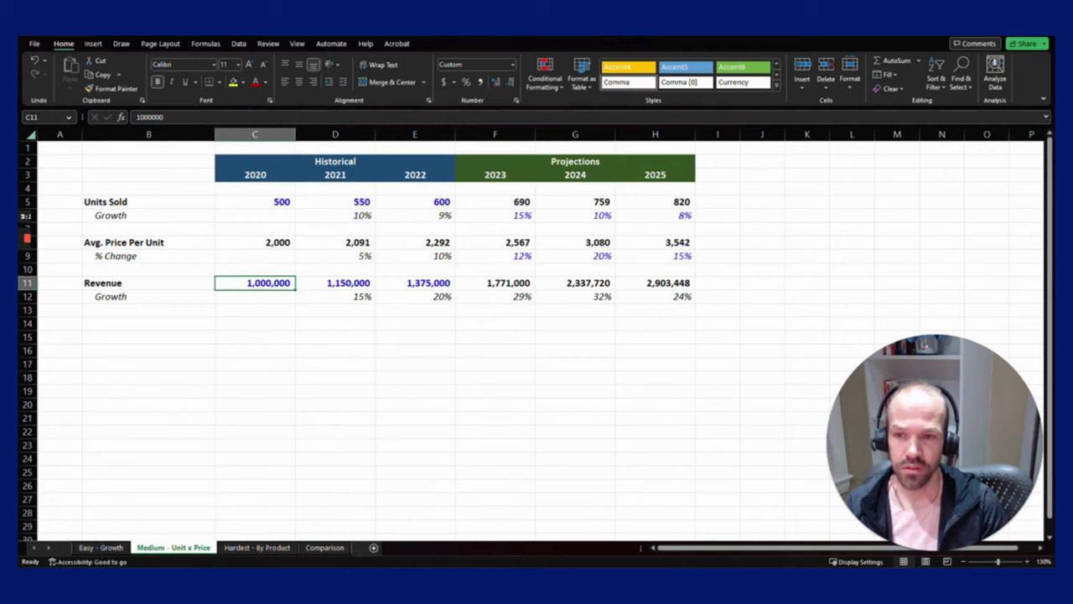
pyautogui.click(336, 283)
pyautogui.click(415, 283)
pyautogui.press('Left')
pyautogui.press('Left')
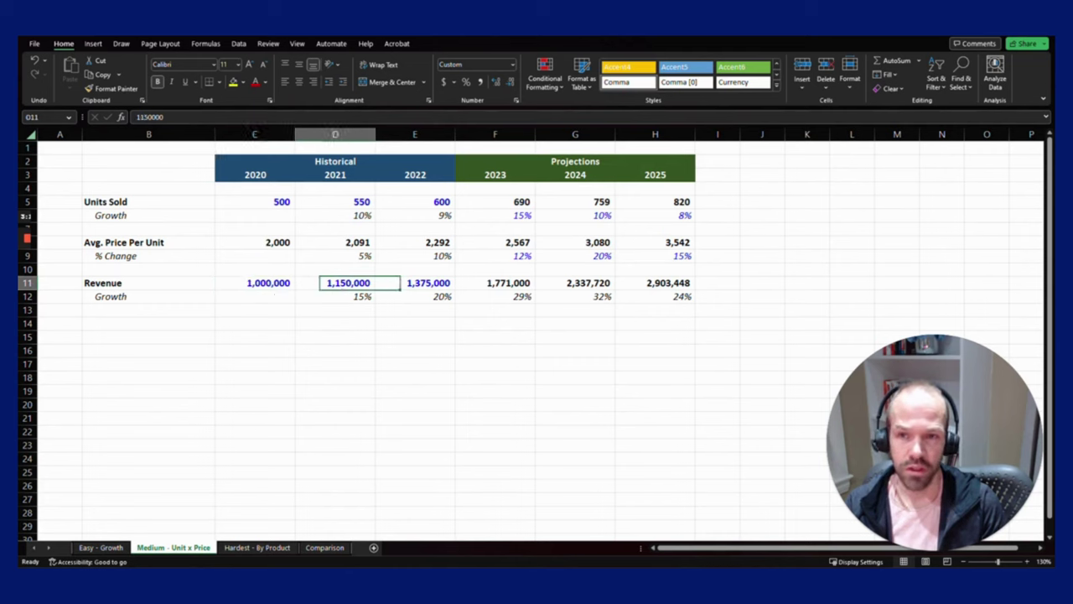
pyautogui.press('Up')
pyautogui.press('Up')
pyautogui.press('Up')
pyautogui.press('Up')
pyautogui.press('Up')
pyautogui.press('Up')
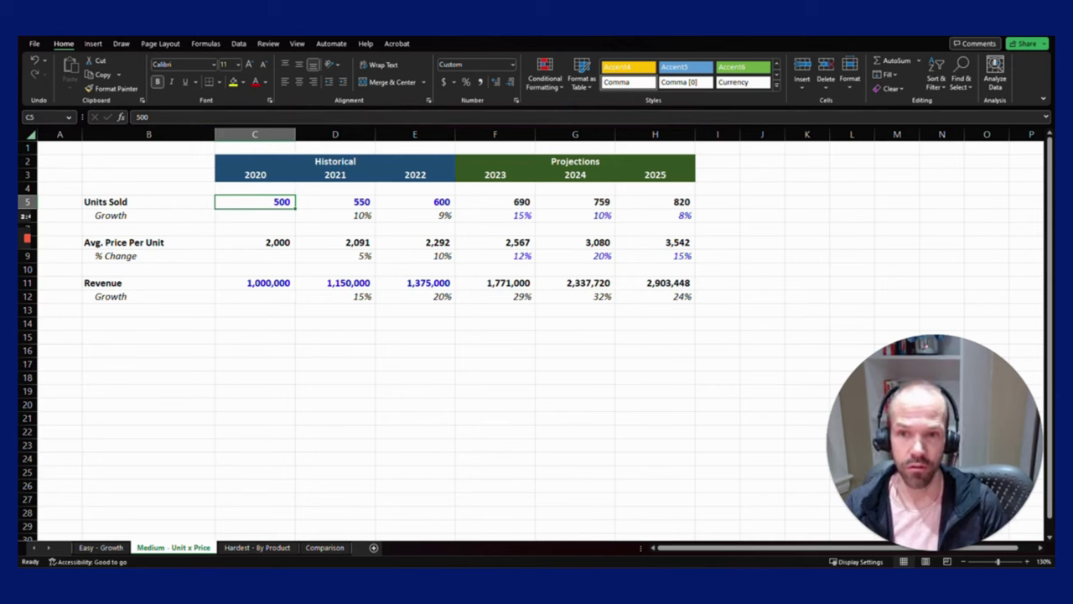
pyautogui.click(334, 201)
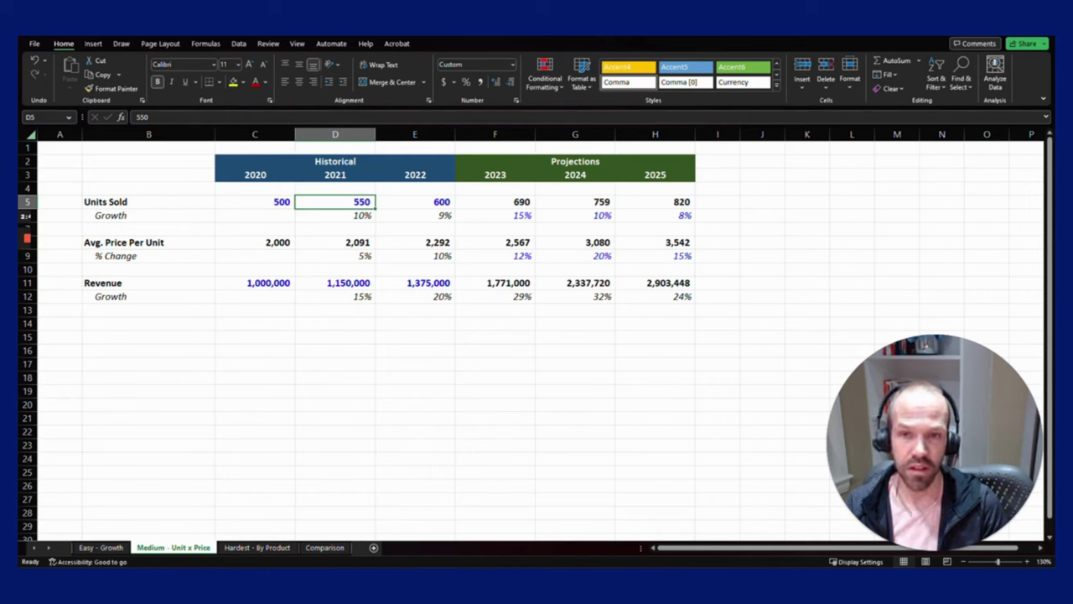
pyautogui.click(414, 201)
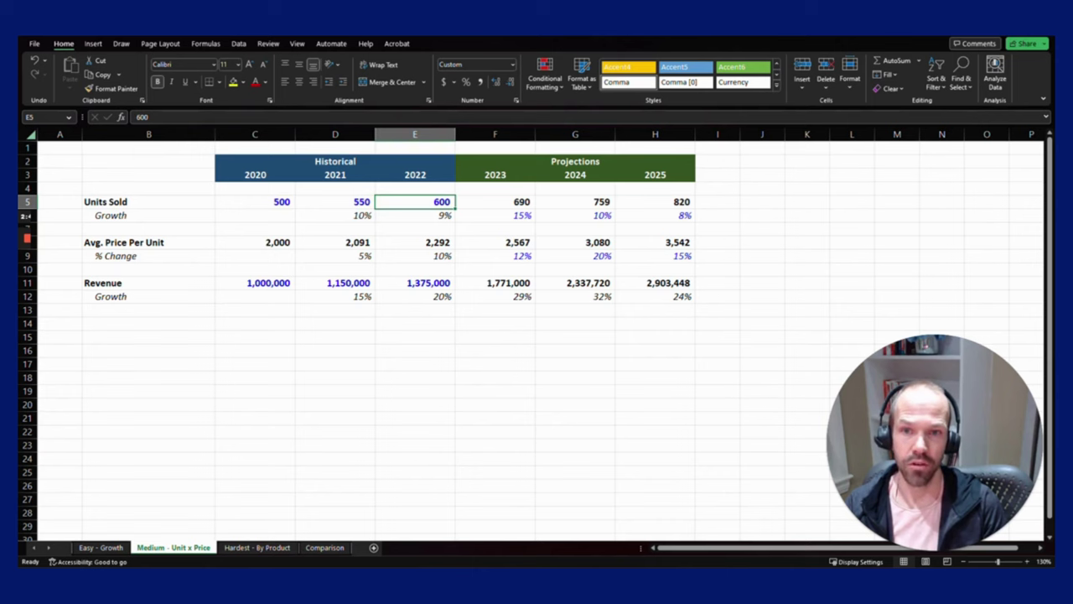
pyautogui.click(414, 241)
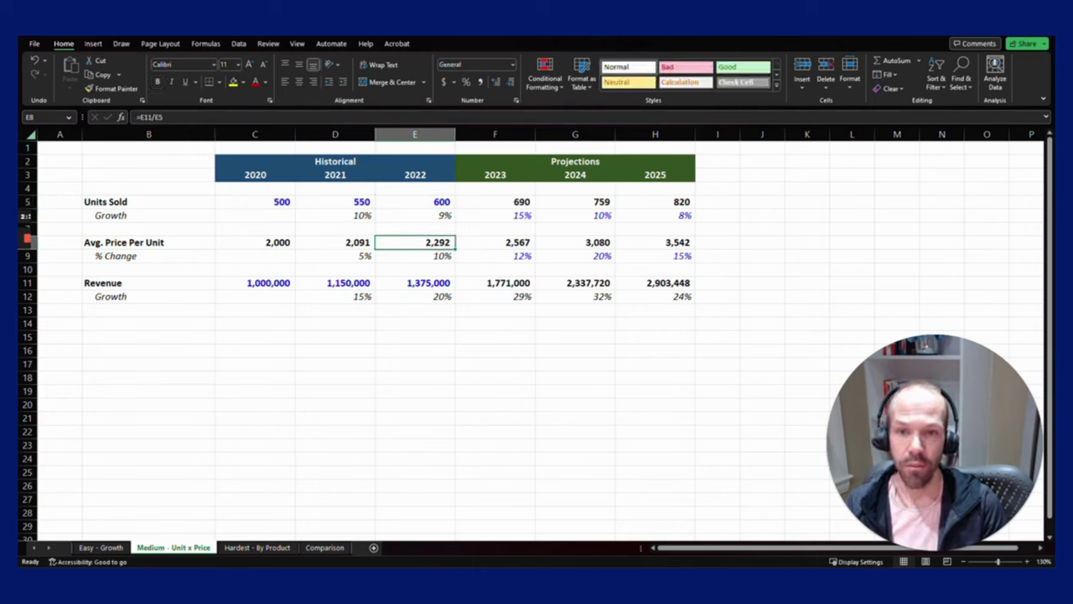
pyautogui.click(334, 242)
pyautogui.click(255, 242)
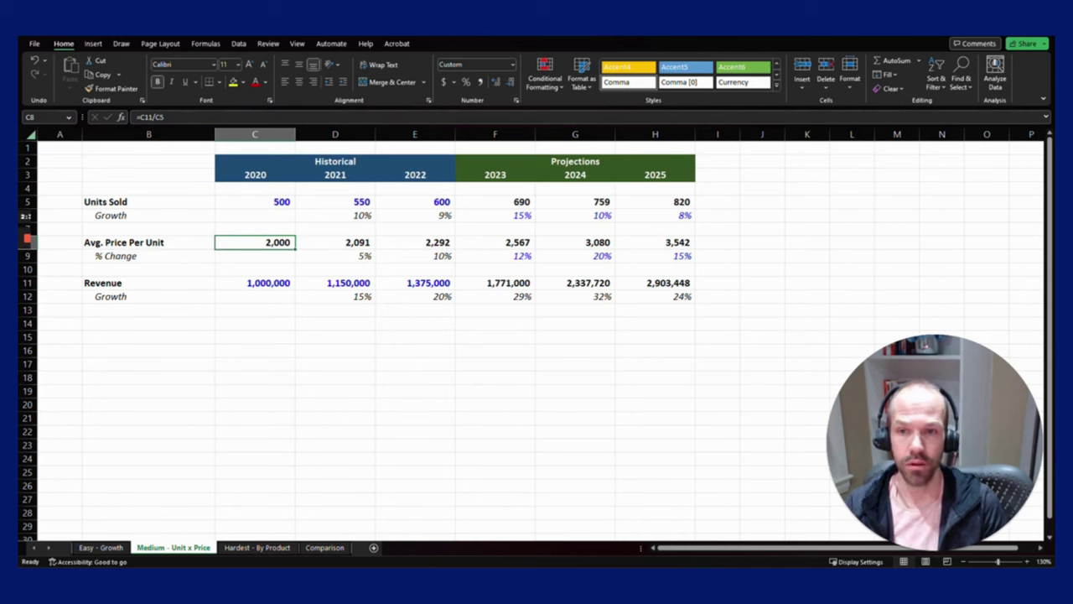
pyautogui.press('F2')
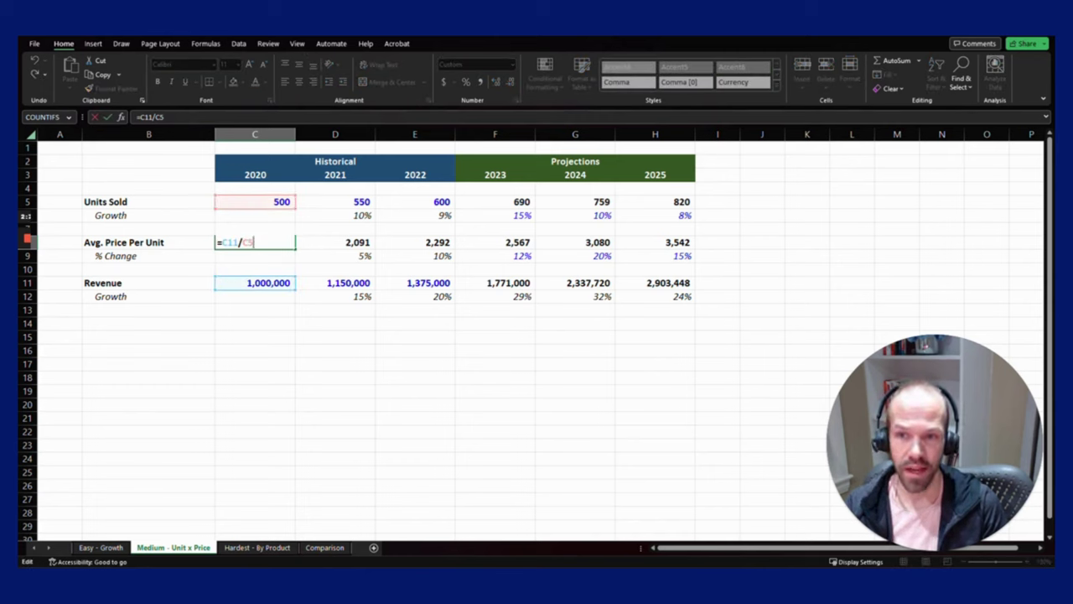
pyautogui.press('Escape')
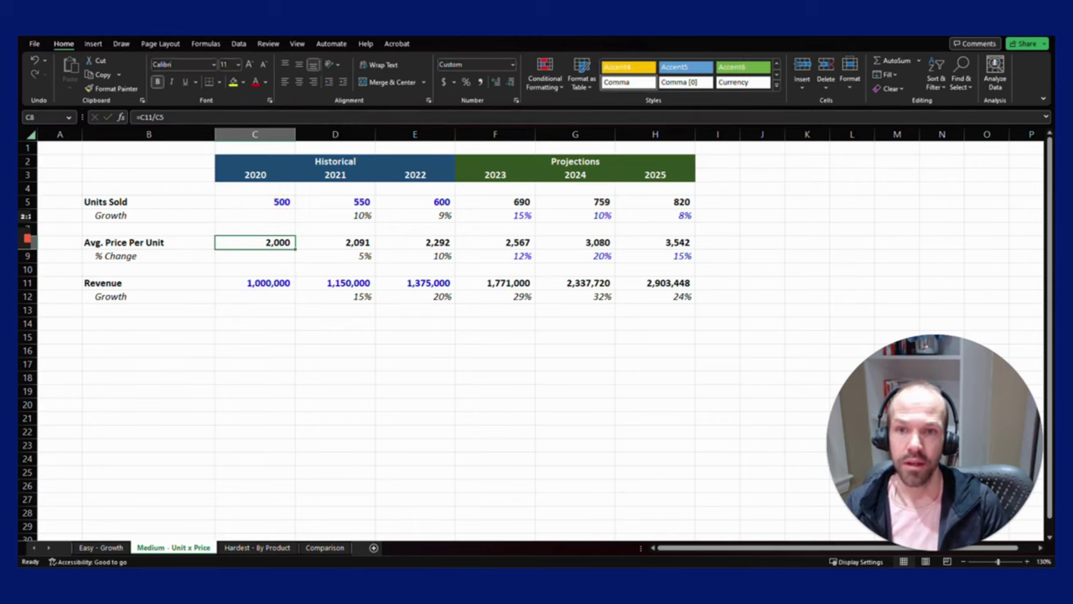
pyautogui.click(335, 242)
pyautogui.click(415, 243)
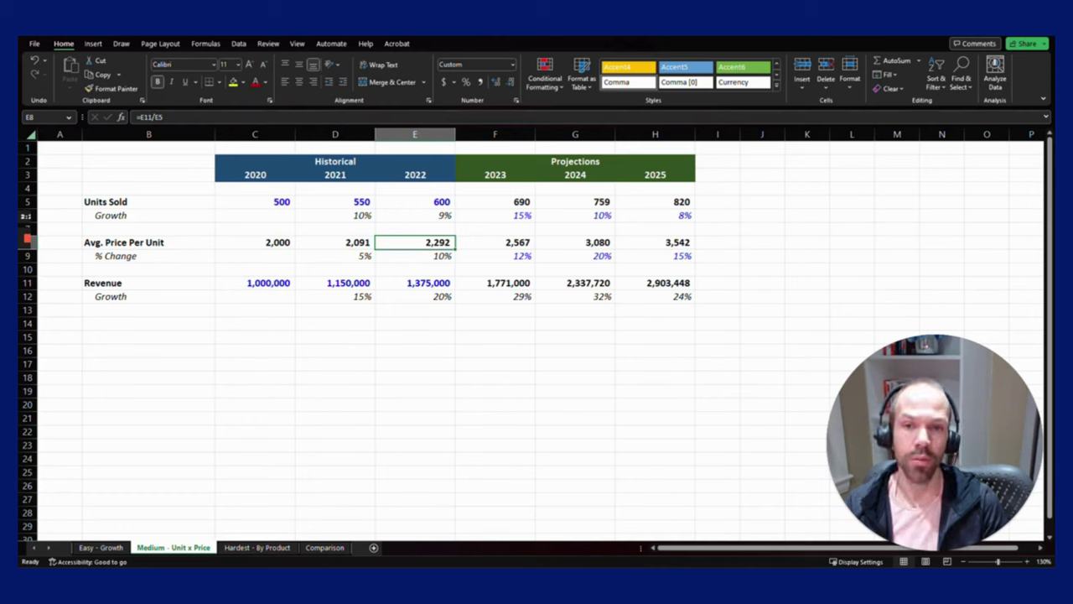
pyautogui.press('Right')
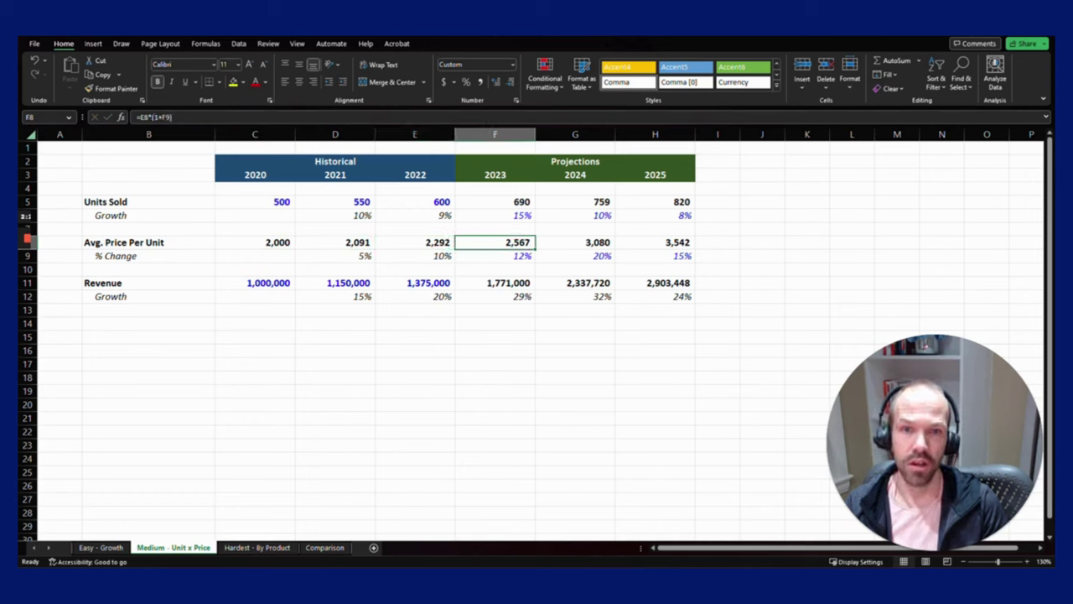
pyautogui.press('Up')
pyautogui.press('Up')
pyautogui.press('Up')
pyautogui.hotkey('ctrl', 'c')
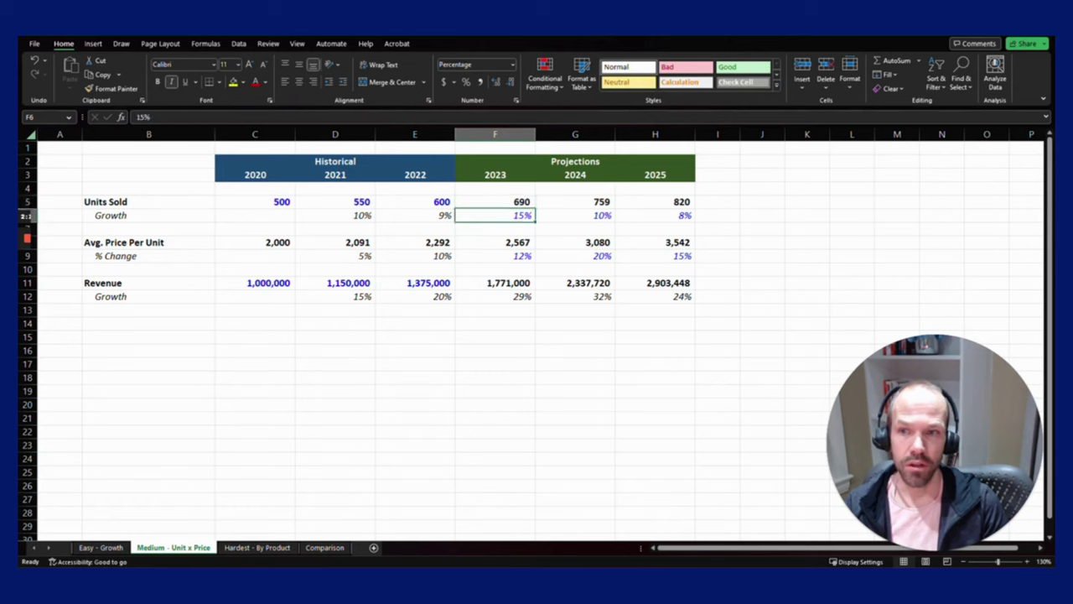
pyautogui.press('Escape')
pyautogui.press('Right')
pyautogui.press('Right')
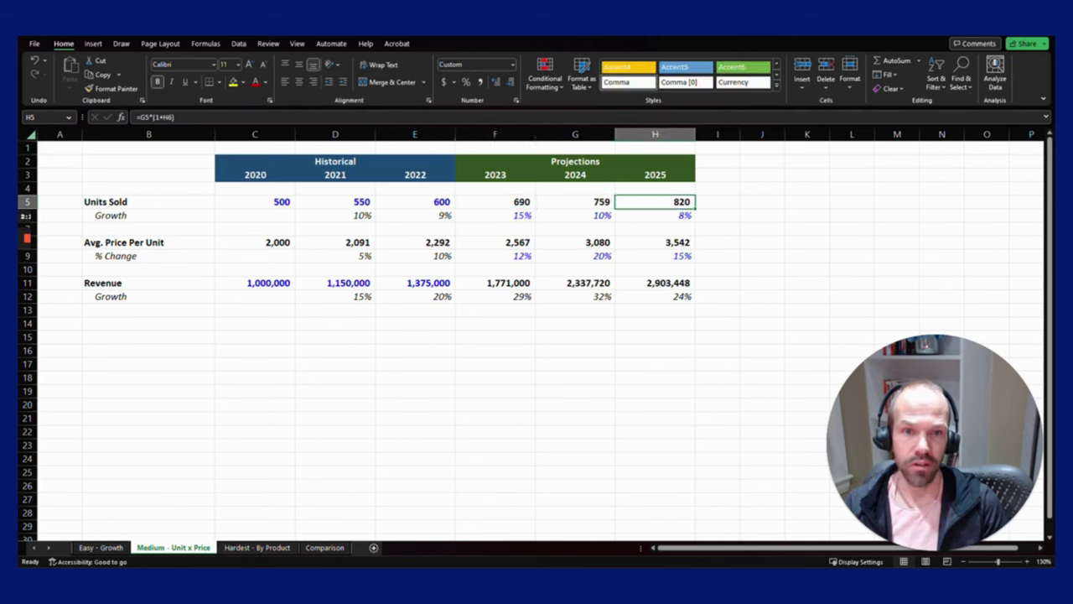
pyautogui.press('Left')
pyautogui.press('Left')
pyautogui.press('Down')
pyautogui.press('Left')
pyautogui.press('Left')
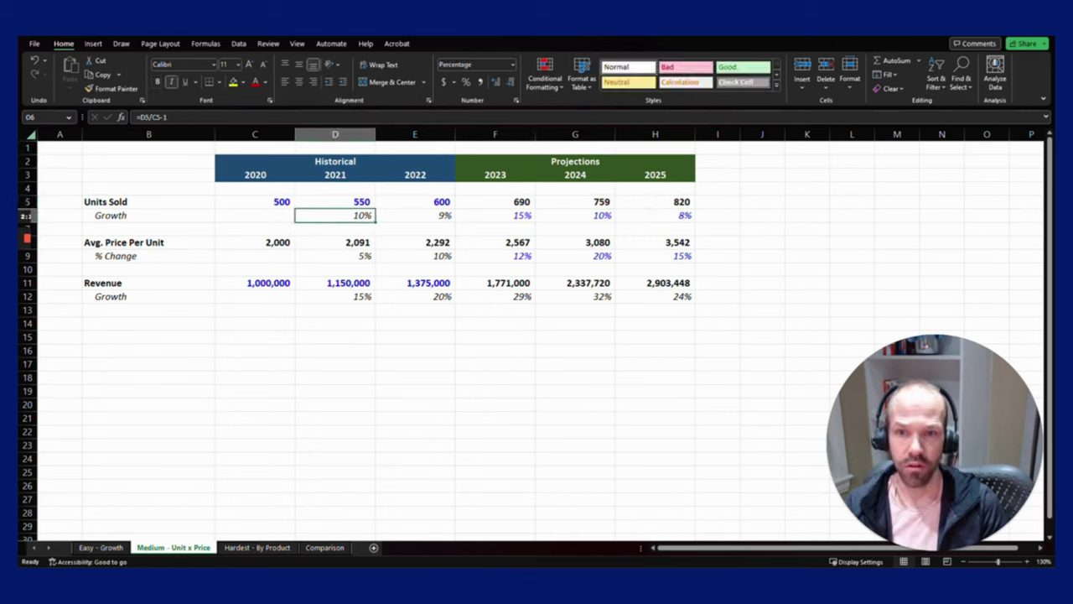
pyautogui.press('Right')
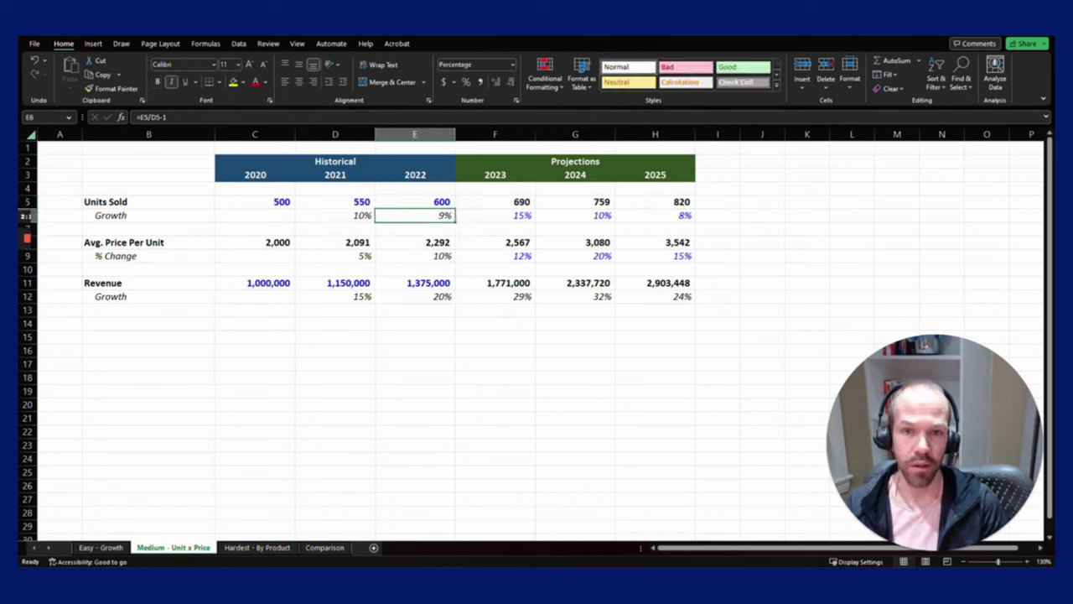
pyautogui.press('Right')
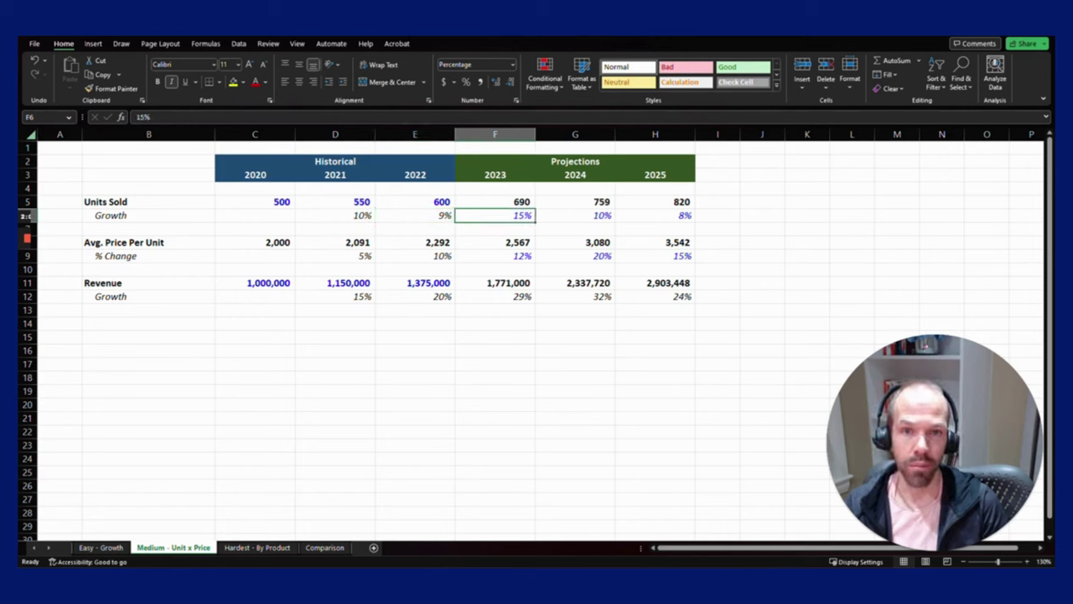
pyautogui.press('Right')
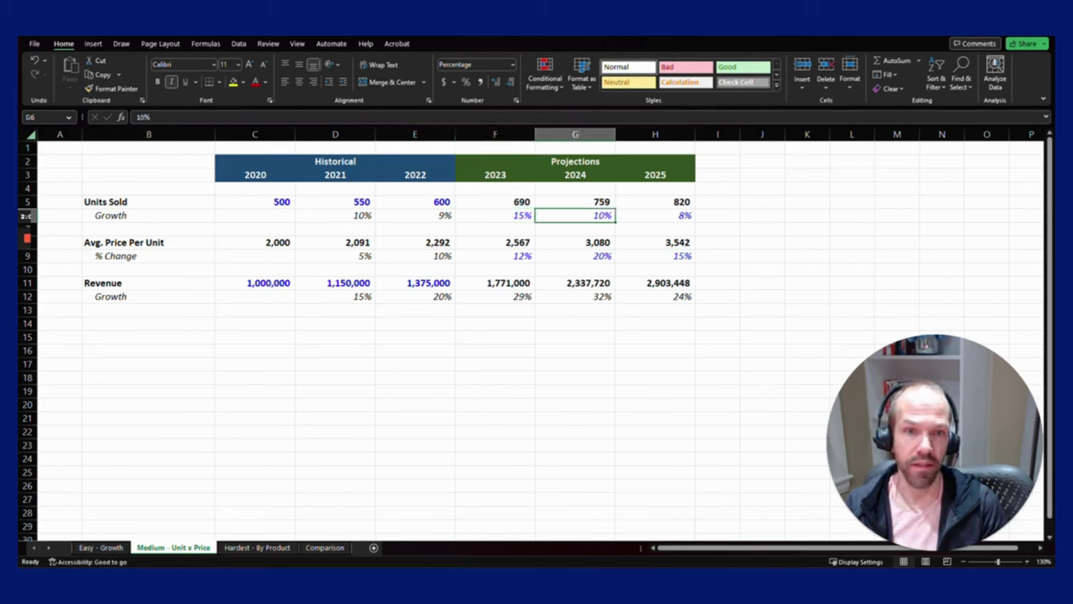
pyautogui.press('Left')
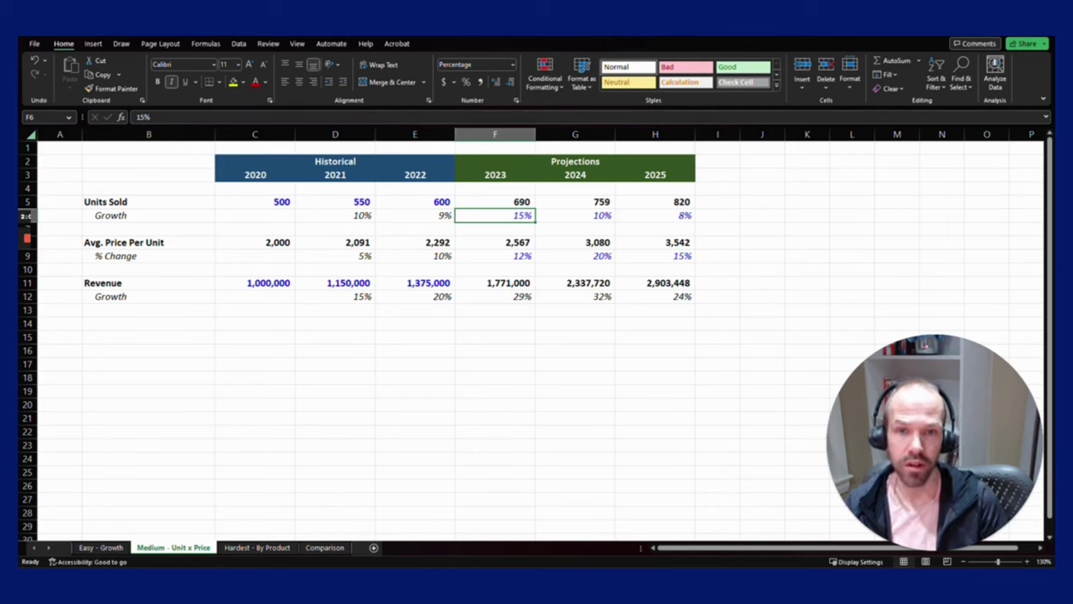
pyautogui.press('Right')
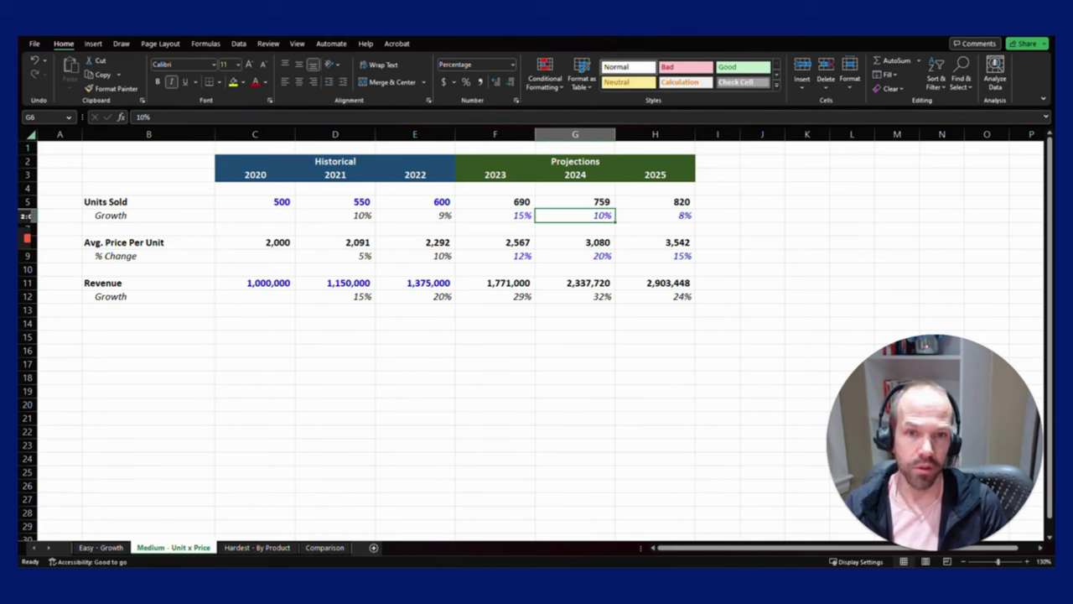
pyautogui.press('Right')
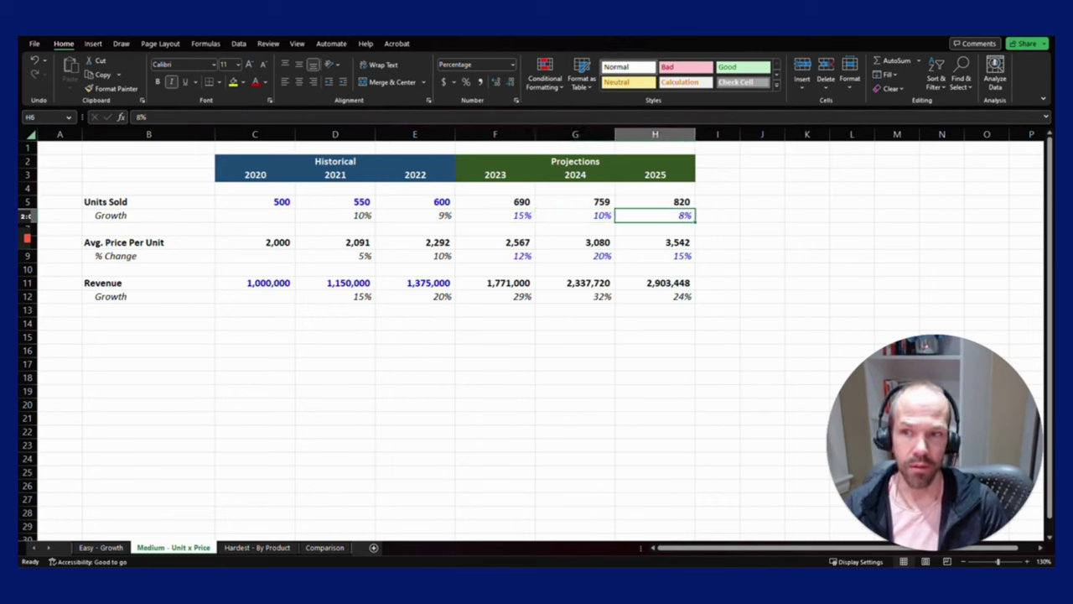
pyautogui.press('Left')
pyautogui.press('Left')
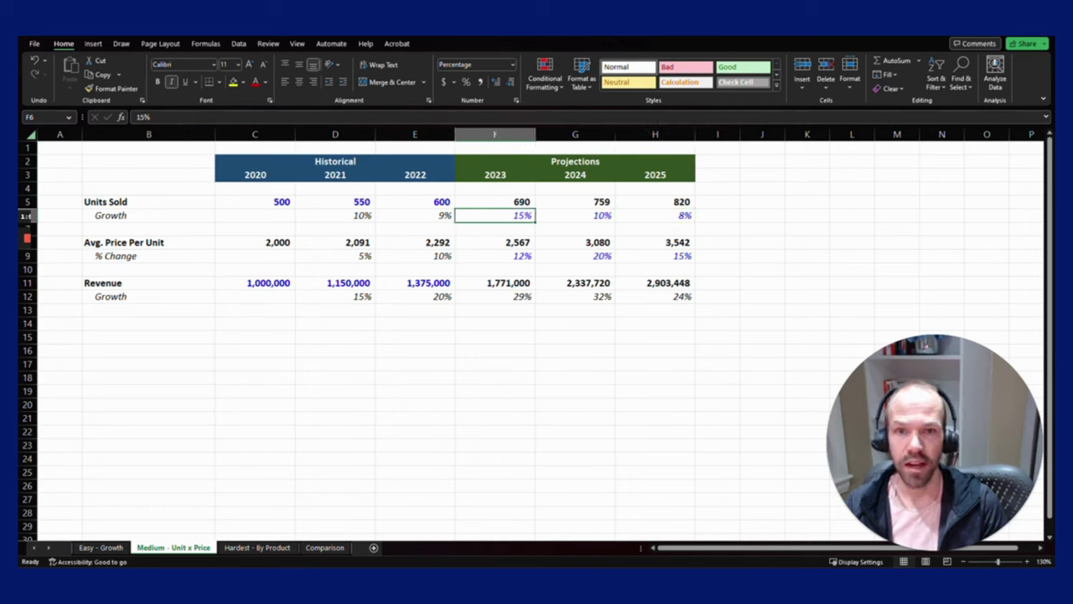
pyautogui.press('Up')
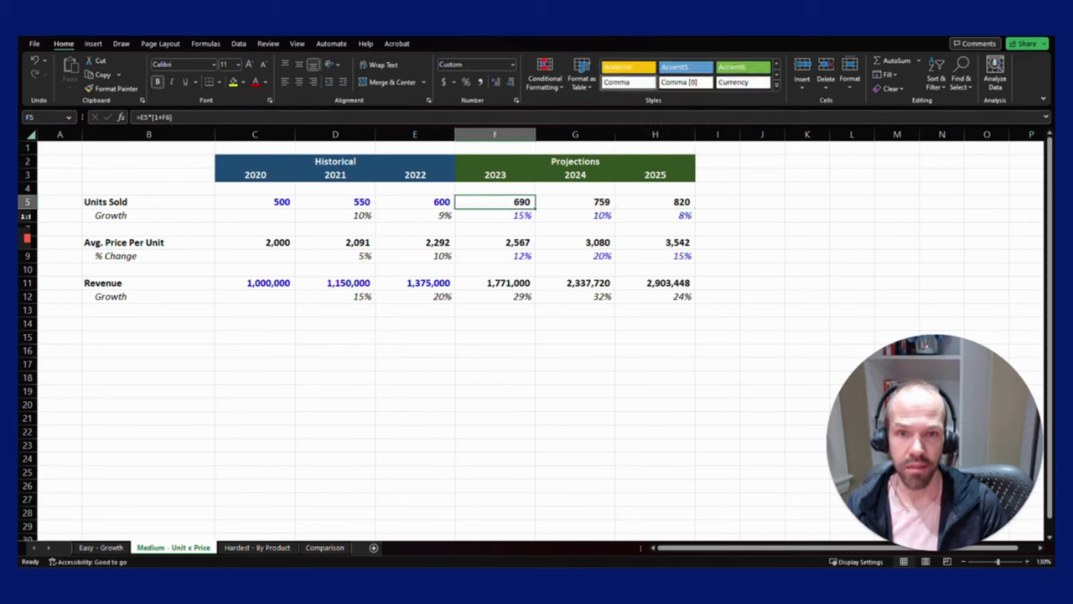
pyautogui.press('F2')
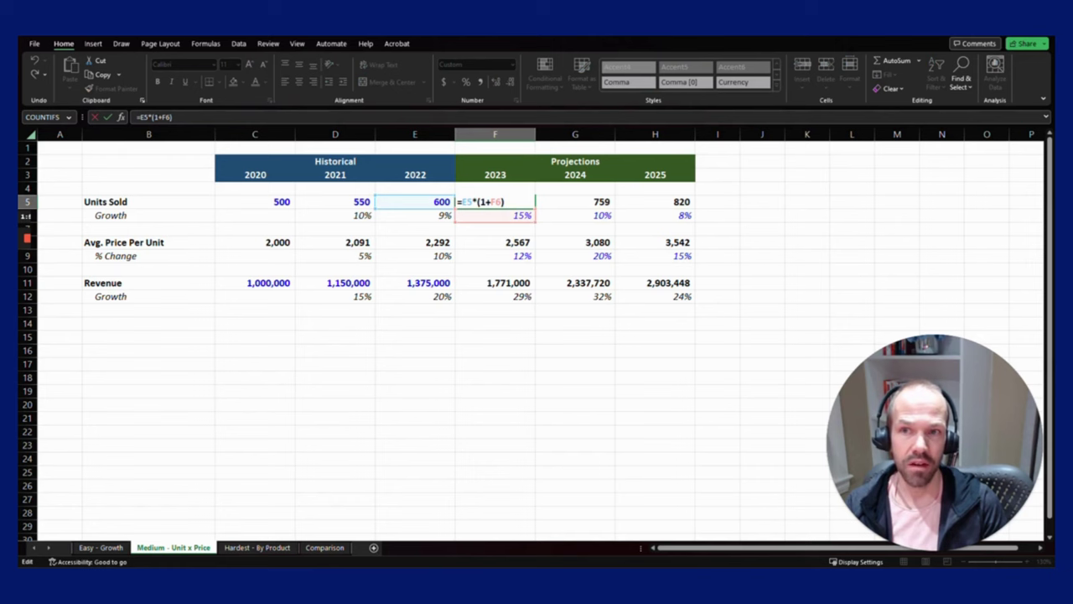
pyautogui.press('Escape')
pyautogui.press('Right')
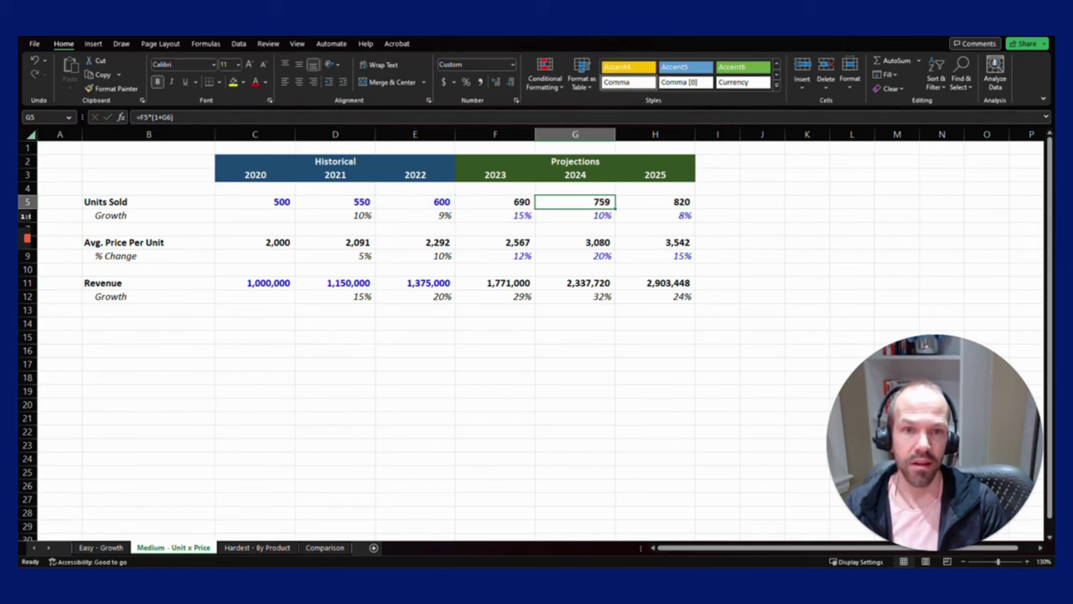
pyautogui.press('F2')
pyautogui.press('Escape')
pyautogui.press('Right')
pyautogui.press('F2')
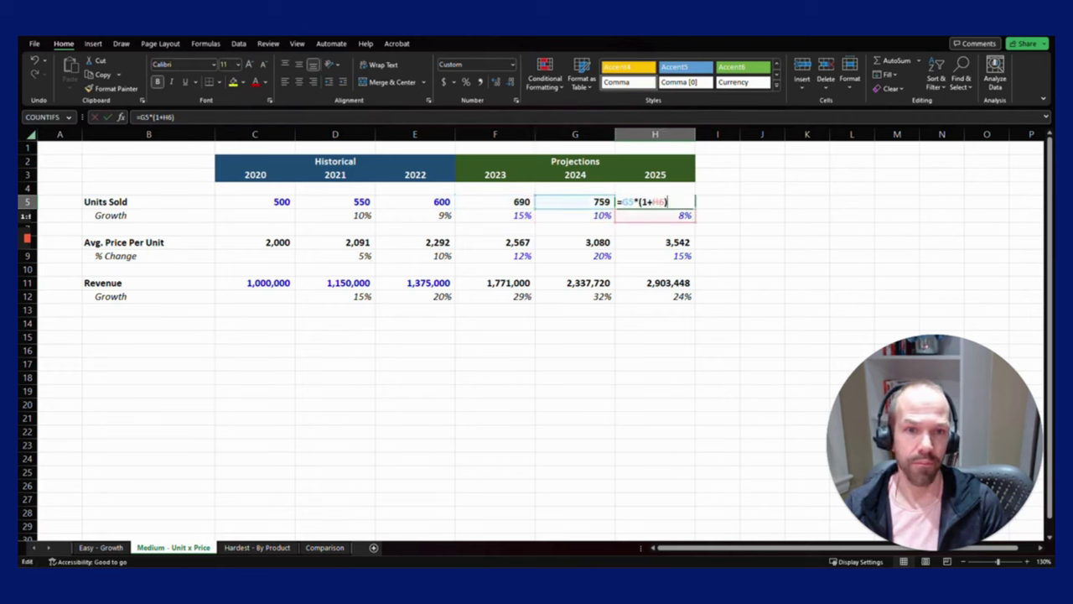
pyautogui.press('Escape')
# Review the projected Units Sold row and the 2023 price per unit.
pyautogui.press('Left')
pyautogui.press('Left')
pyautogui.press('Left')
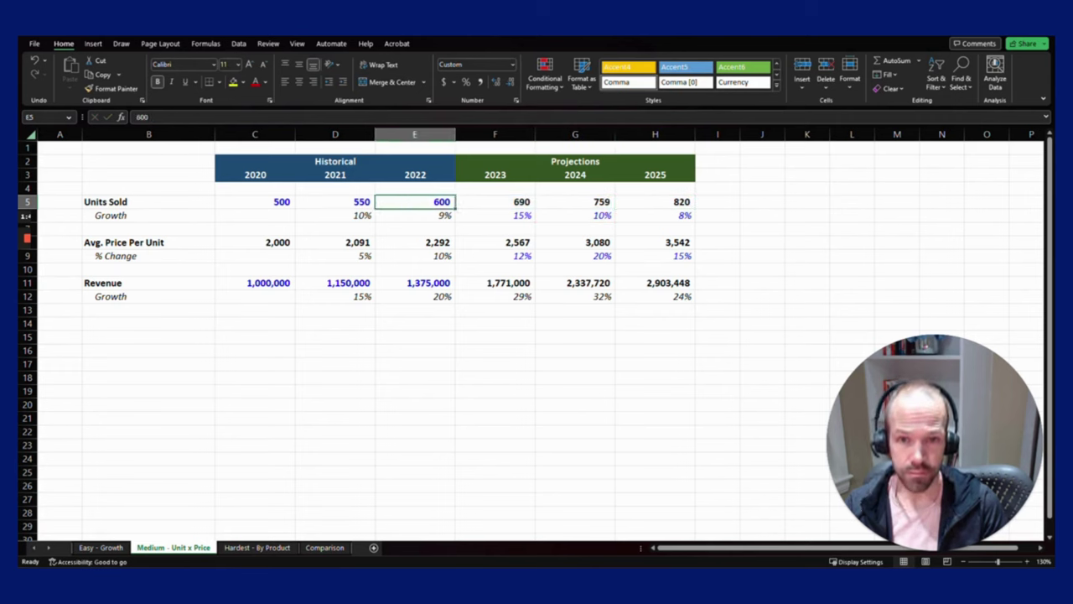
pyautogui.press('Down')
pyautogui.press('Down')
pyautogui.press('Right')
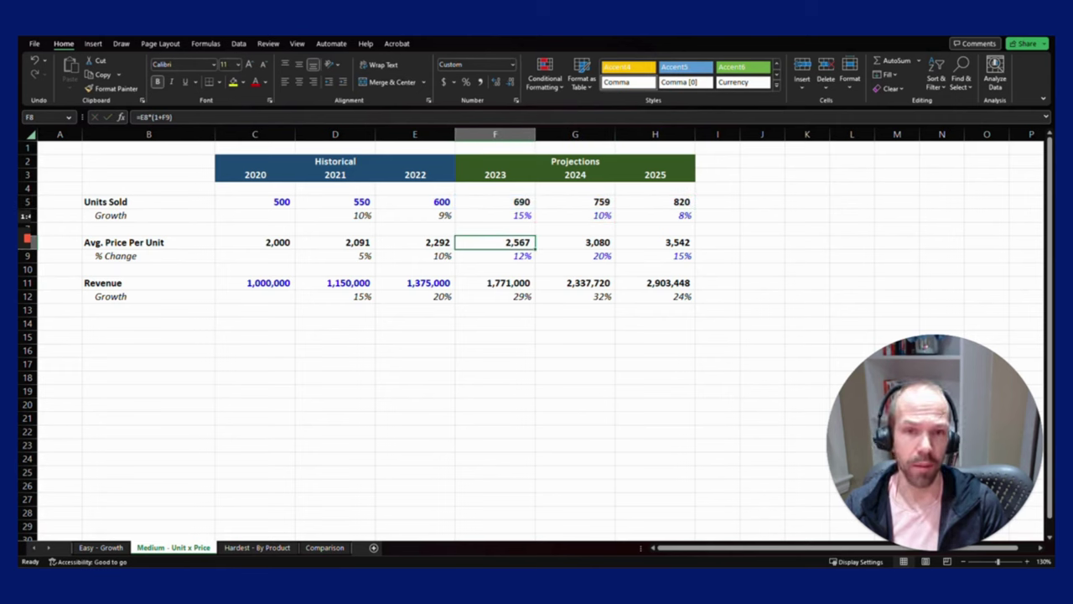
pyautogui.press('Up')
pyautogui.press('Up')
pyautogui.press('Up')
pyautogui.press('Right')
pyautogui.press('Right')
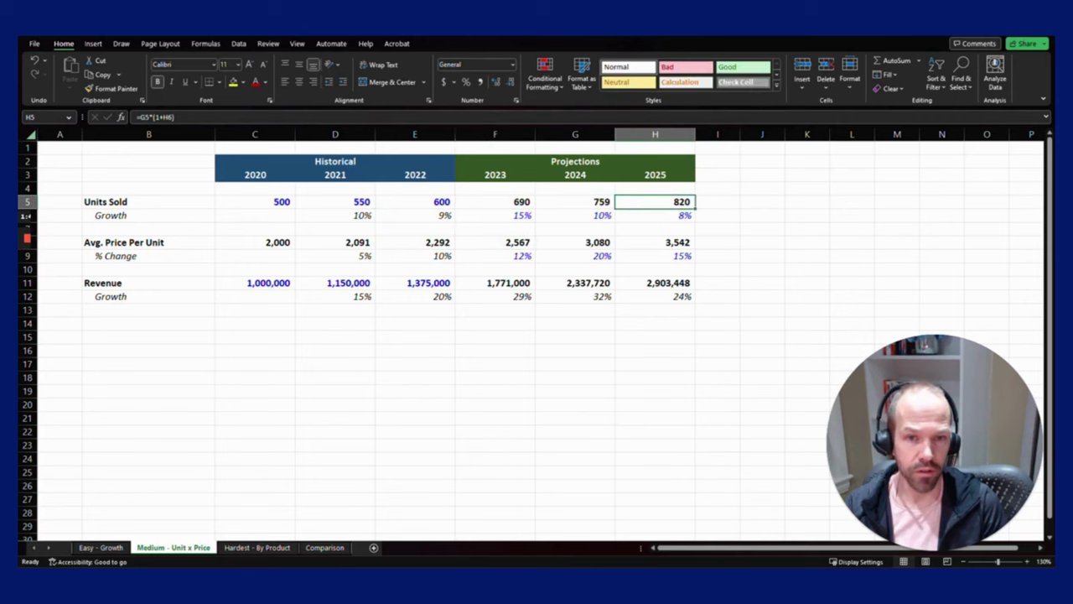
pyautogui.press('Left')
pyautogui.press('Left')
pyautogui.press('Down')
pyautogui.press('Down')
pyautogui.press('Down')
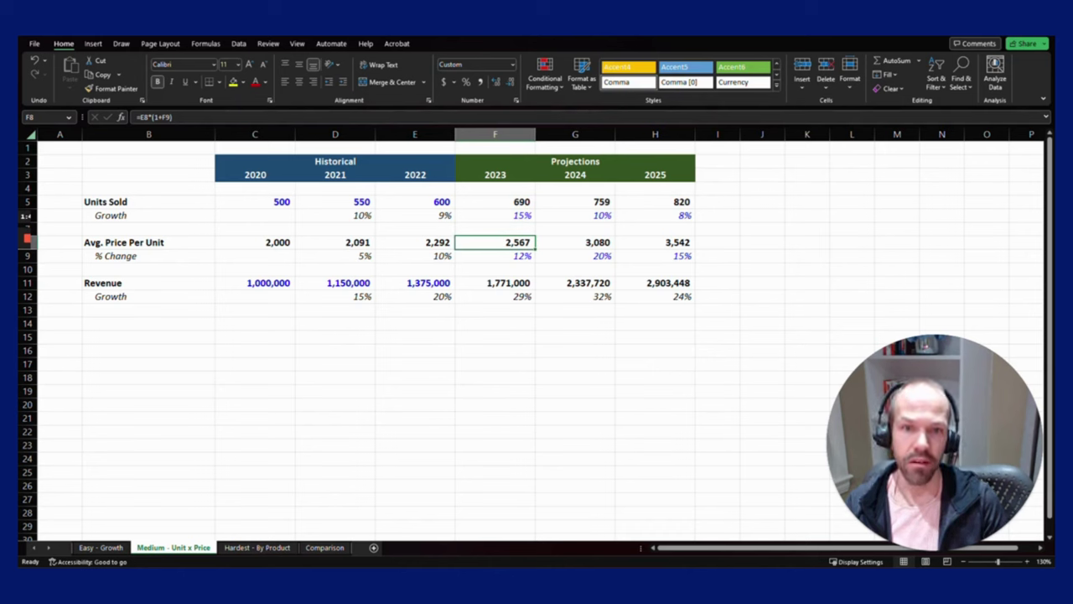
# Review the price % Change assumptions, including the 2022 formula and 2023 assumption.
pyautogui.click(495, 256)
pyautogui.press('Right')
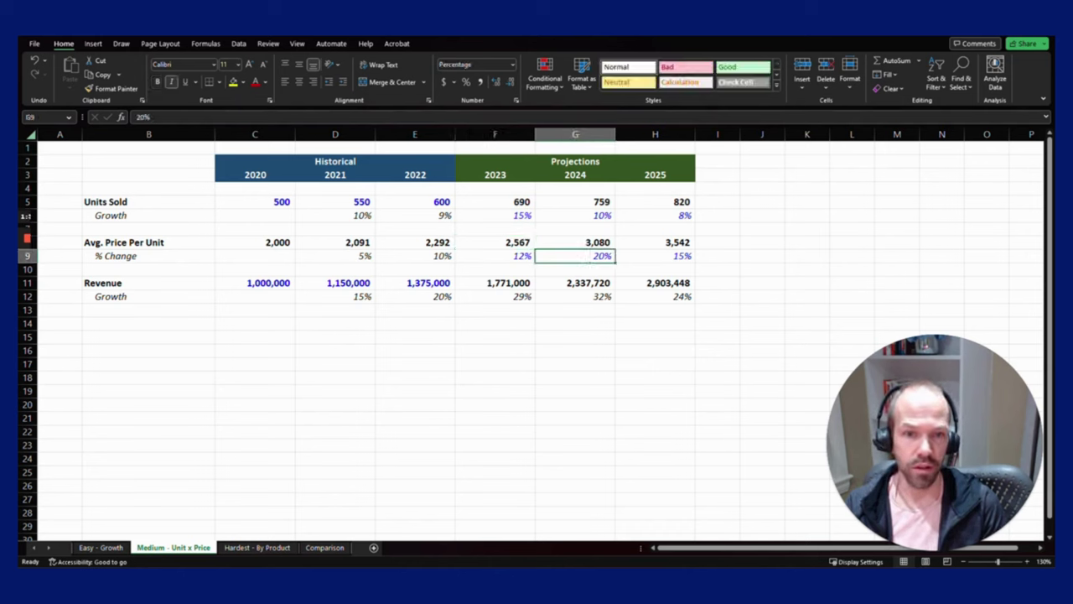
pyautogui.press('Right')
pyautogui.press('Left')
pyautogui.press('Left')
pyautogui.press('Left')
pyautogui.press('Left')
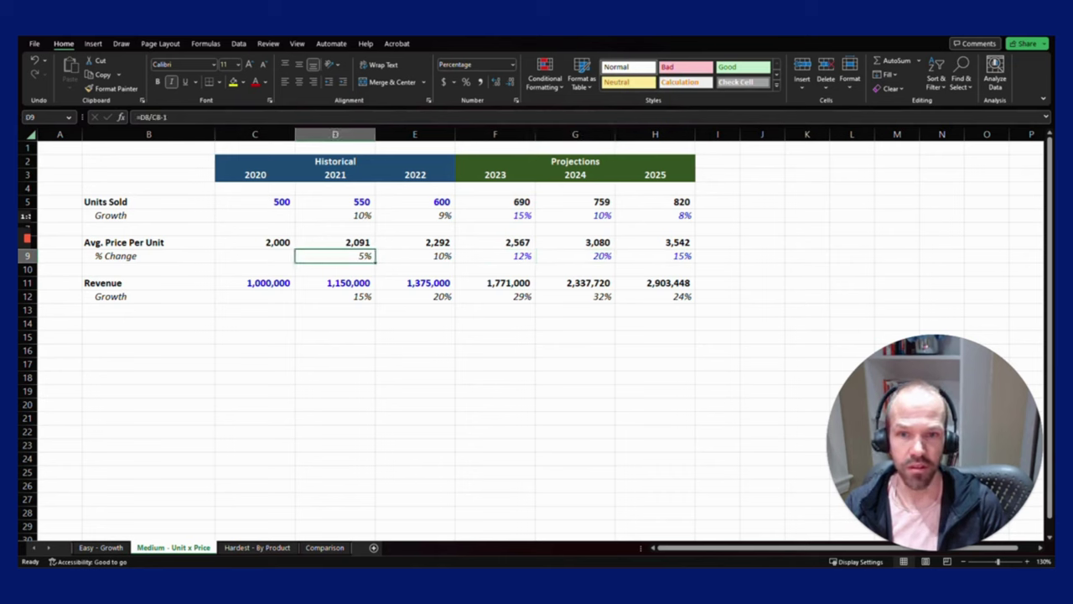
pyautogui.press('Right')
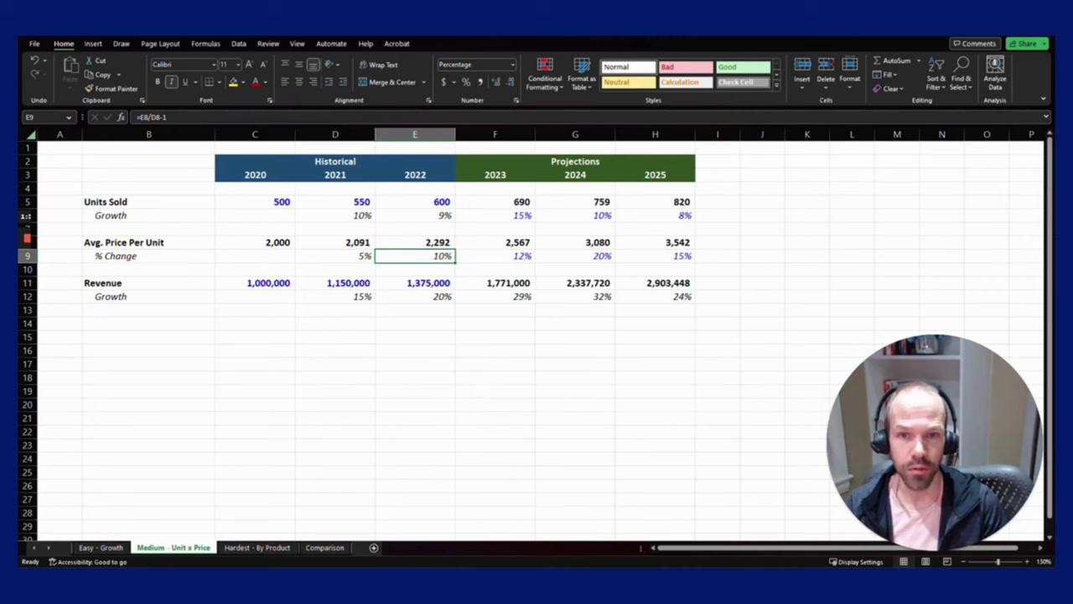
pyautogui.press('Right')
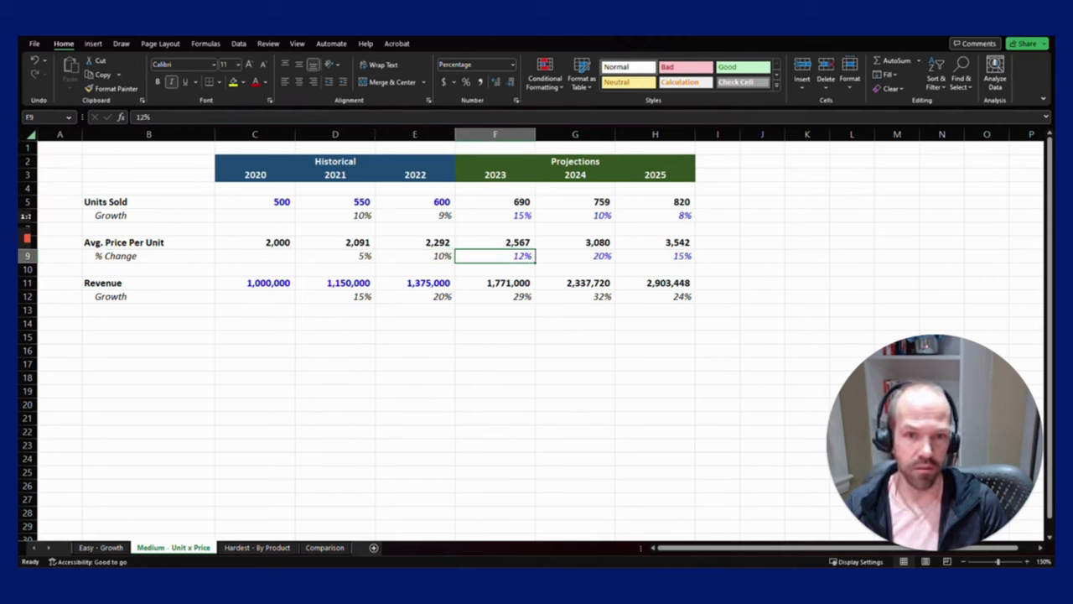
pyautogui.press('Right')
pyautogui.press('Right')
pyautogui.press('Left')
pyautogui.press('Left')
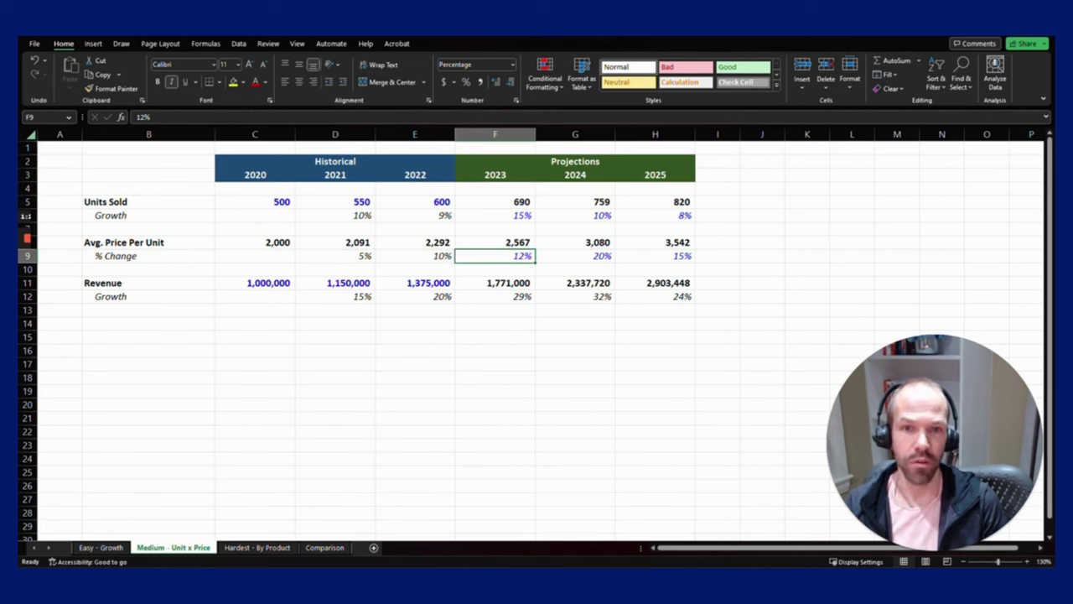
# Check the 2023 price formula, then enter =F5*F8 as the 2023 revenue.
pyautogui.press('Up')
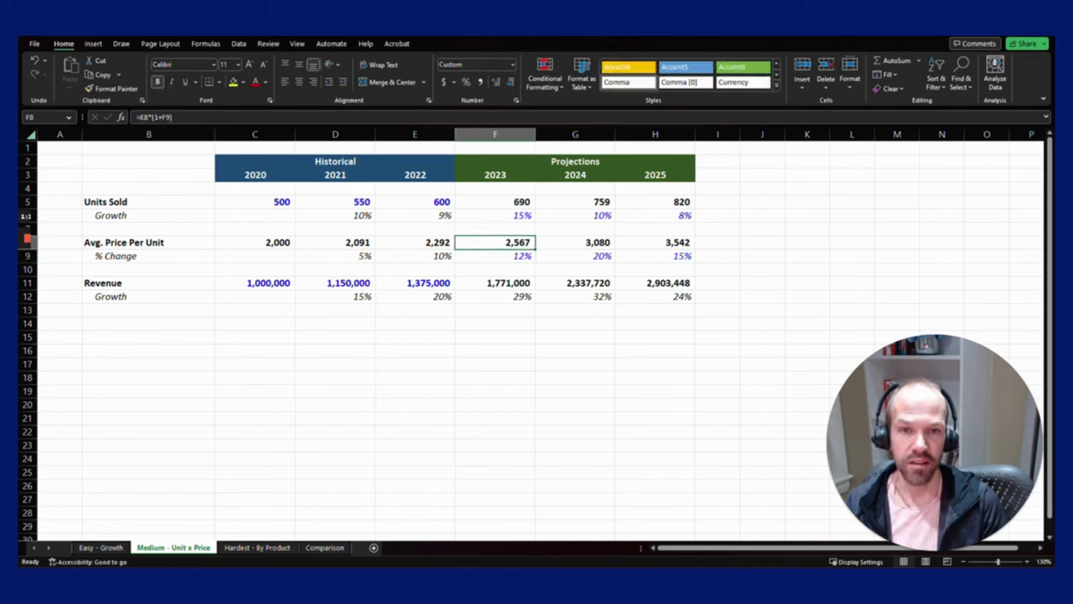
pyautogui.press('F2')
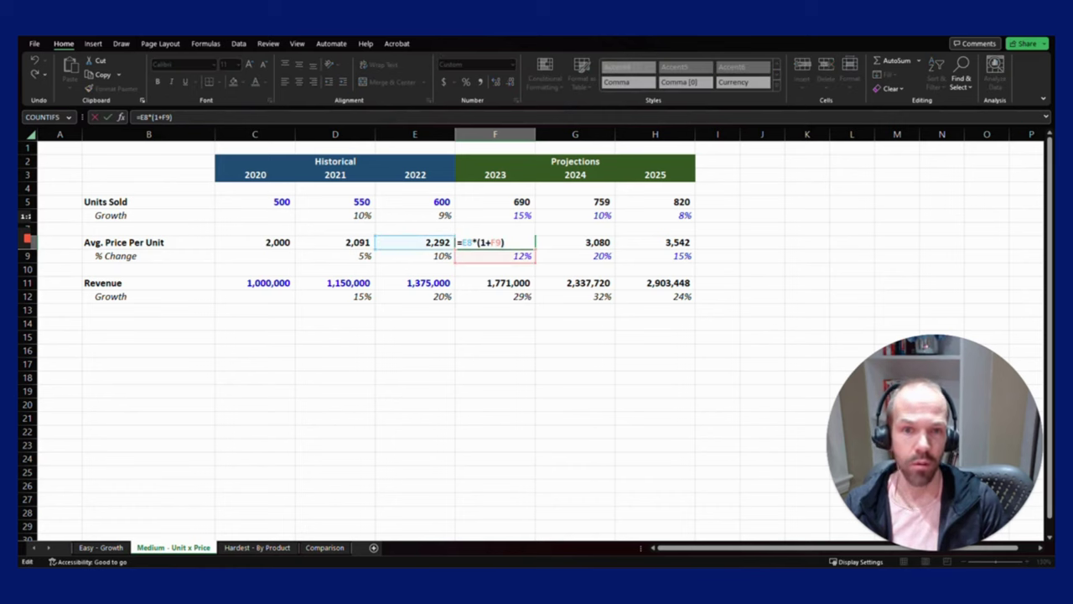
pyautogui.press('Tab')
pyautogui.press('Tab')
pyautogui.press('Left')
pyautogui.press('Left')
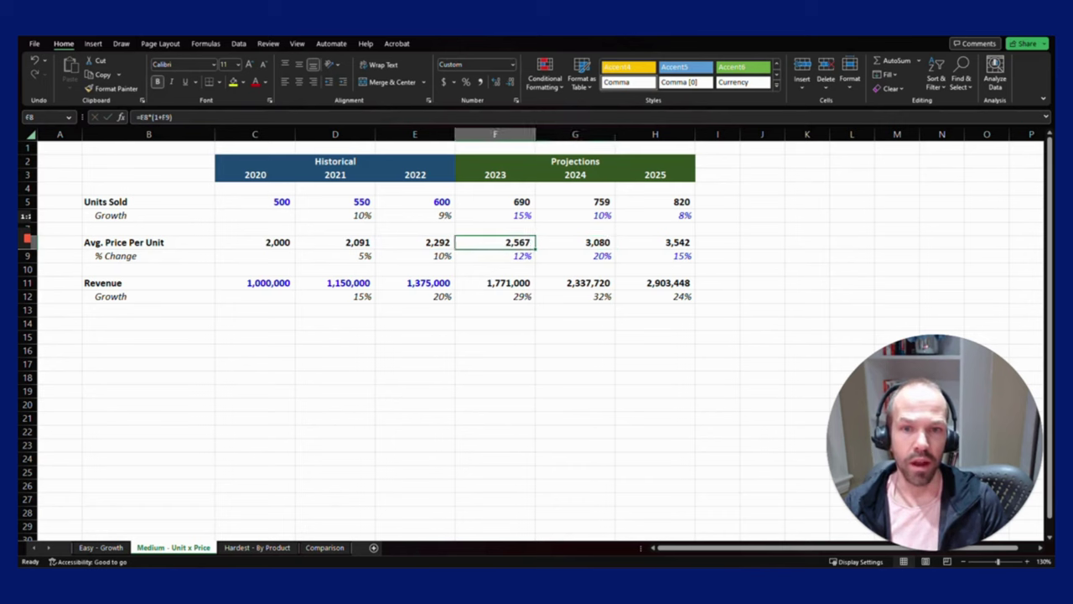
pyautogui.press('Down')
pyautogui.press('Down')
pyautogui.press('Down')
pyautogui.write('=F5*F8')
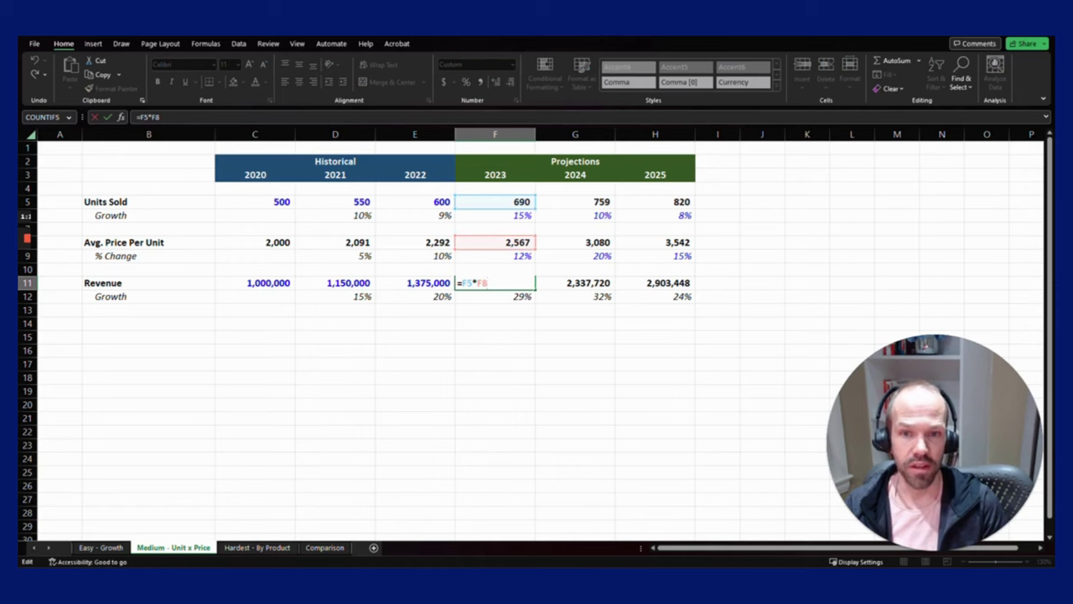
pyautogui.hotkey('ctrl', 'Return')
pyautogui.press('Right')
pyautogui.press('F2')
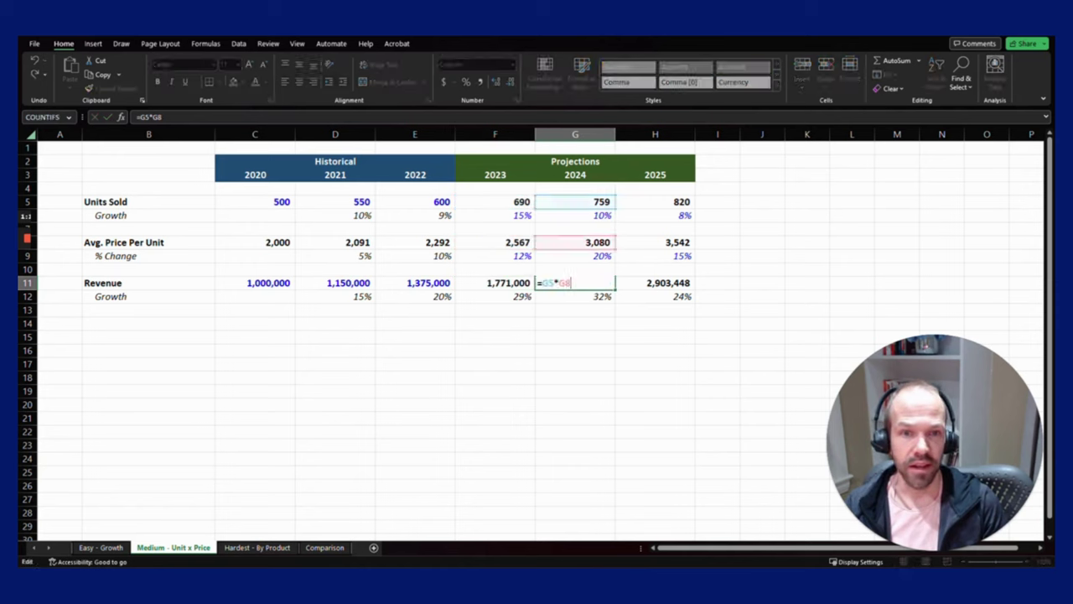
pyautogui.press('Escape')
# Move to the Hardest - By Product sheet and select a cell in the Product 2 section.
pyautogui.hotkey('ctrl', 'pagedown')
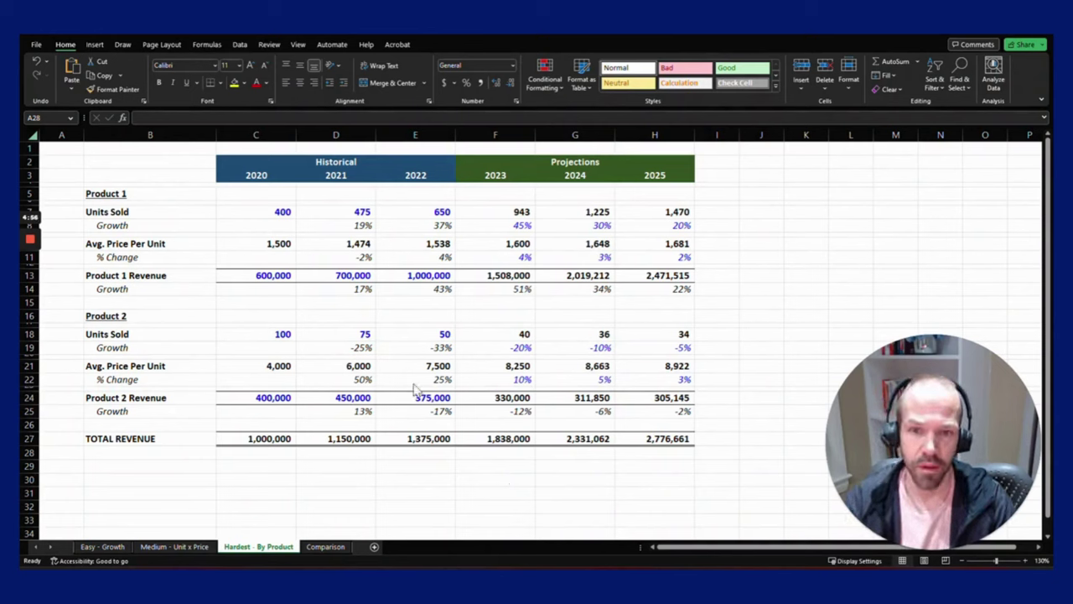
pyautogui.click(256, 316)
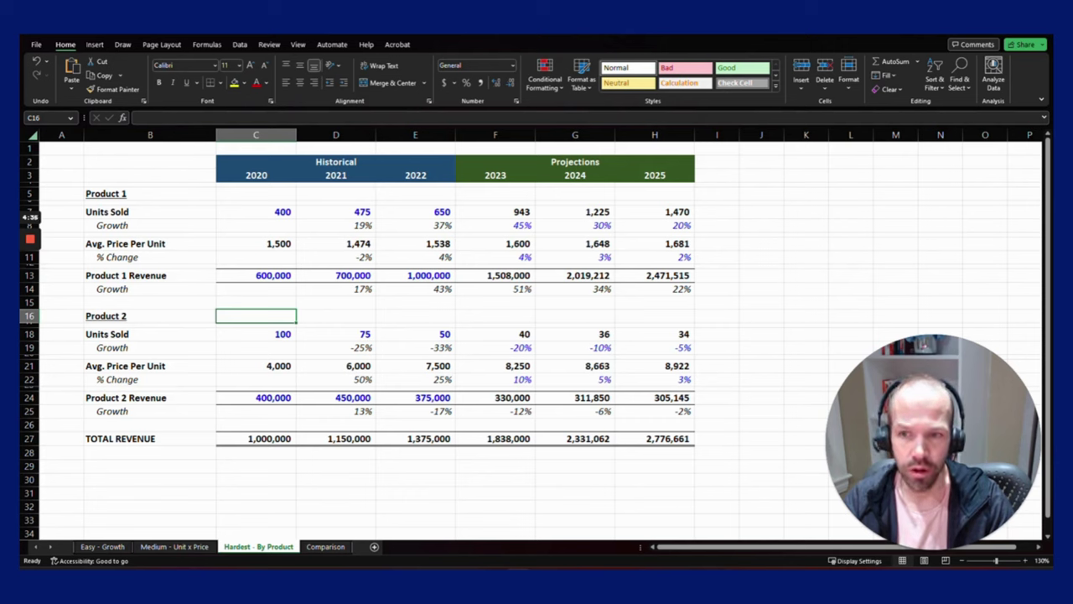
pyautogui.click(256, 275)
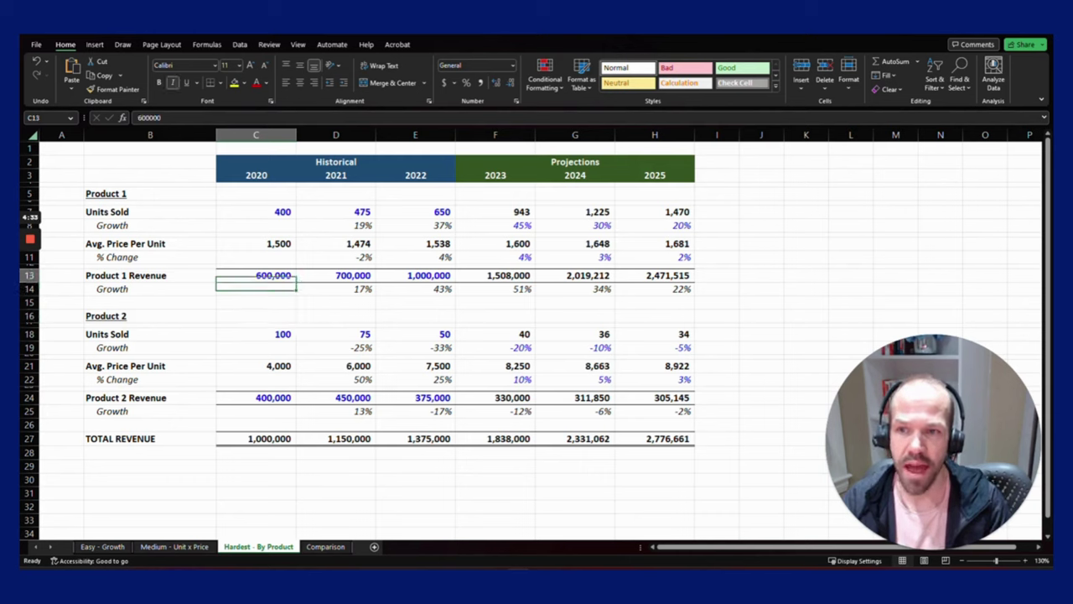
pyautogui.press('Left')
pyautogui.press('Up')
pyautogui.press('Up')
pyautogui.press('Up')
pyautogui.press('Up')
pyautogui.press('Up')
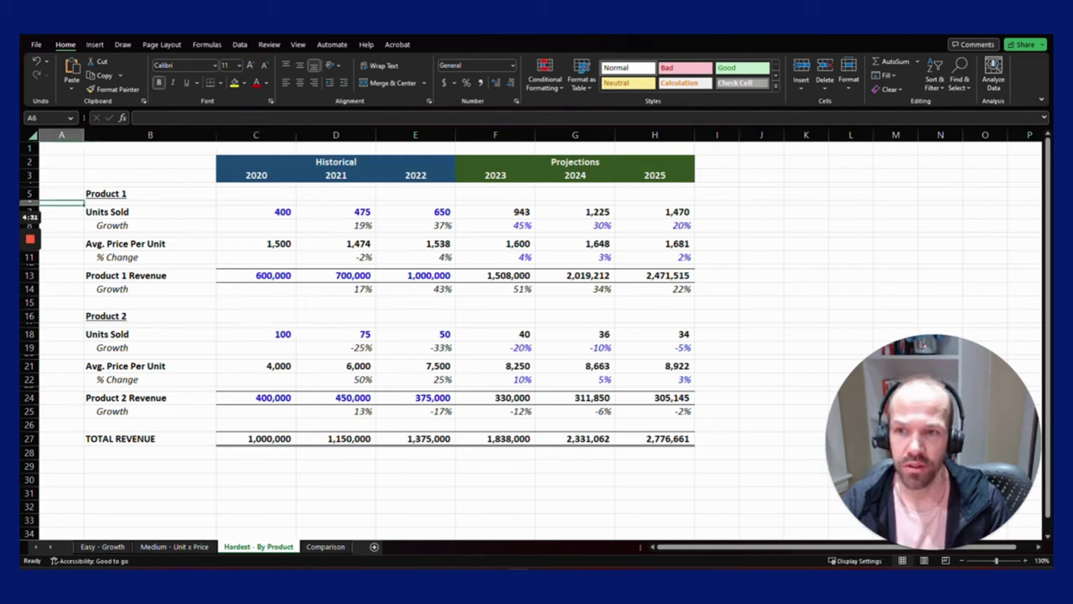
pyautogui.hotkey('shift', 'space')
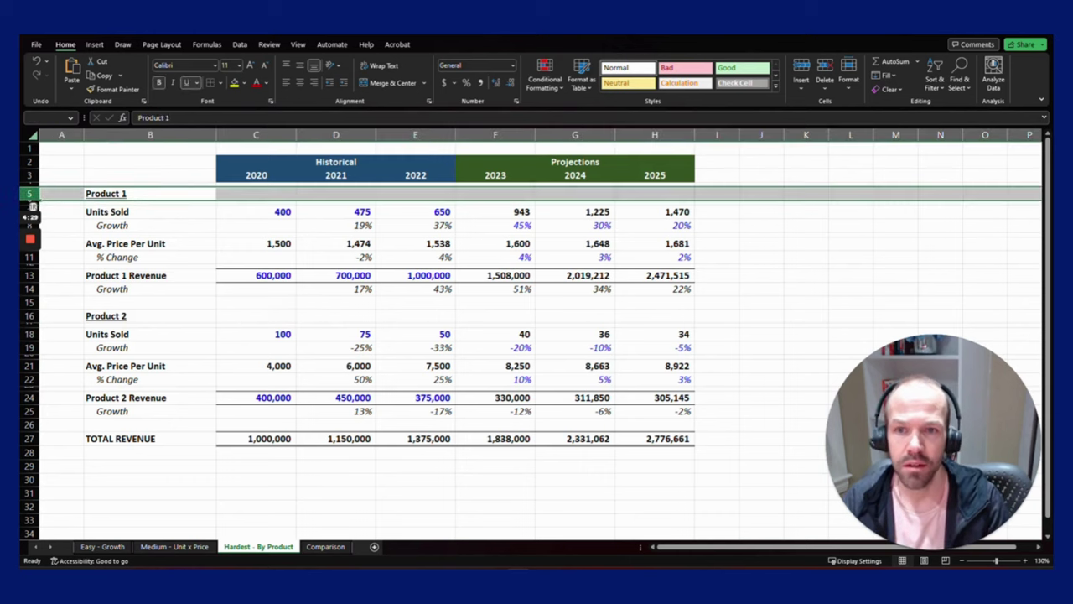
pyautogui.hotkey('shift', 'Down')
pyautogui.hotkey('shift', 'Down')
pyautogui.hotkey('shift', 'Down')
pyautogui.hotkey('shift', 'Down')
pyautogui.hotkey('shift', 'Down')
pyautogui.hotkey('shift', 'Down')
pyautogui.hotkey('shift', 'Down')
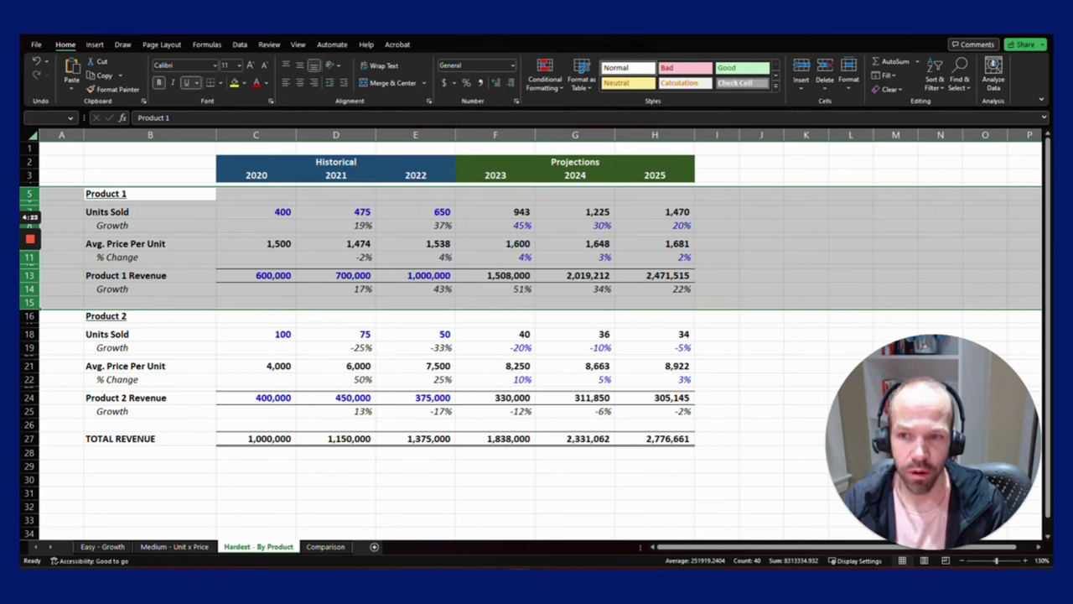
pyautogui.press('Down')
pyautogui.press('Down')
pyautogui.press('Down')
pyautogui.press('Down')
pyautogui.press('Down')
pyautogui.press('Down')
pyautogui.press('Down')
pyautogui.press('Down')
pyautogui.press('Down')
pyautogui.press('Down')
pyautogui.press('Down')
pyautogui.press('Down')
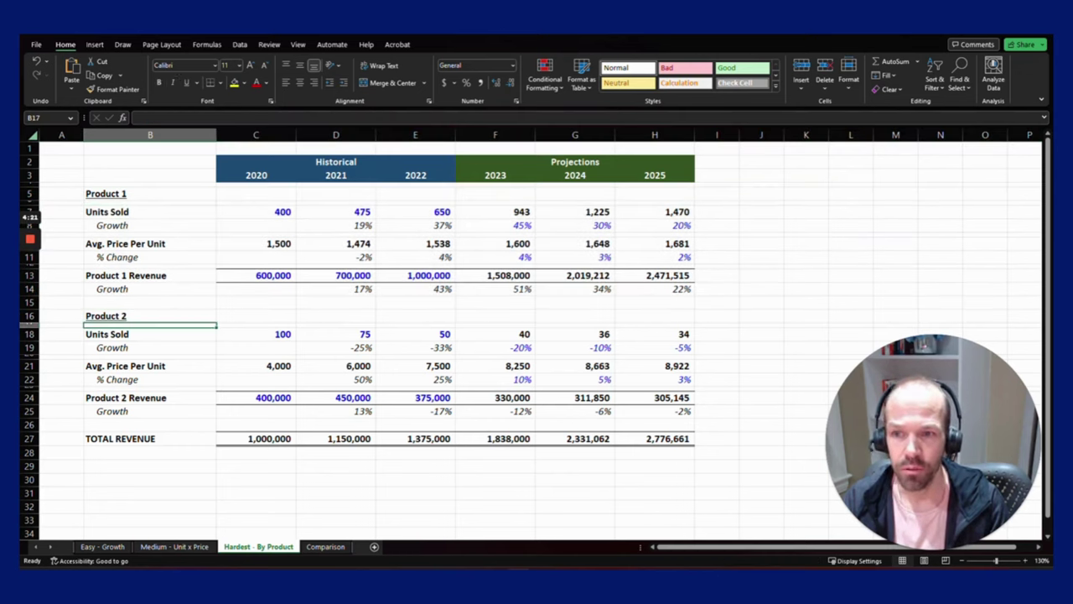
pyautogui.press('Down')
pyautogui.press('Down')
pyautogui.press('Down')
pyautogui.press('Down')
pyautogui.press('Down')
pyautogui.press('Down')
pyautogui.press('Down')
pyautogui.press('Down')
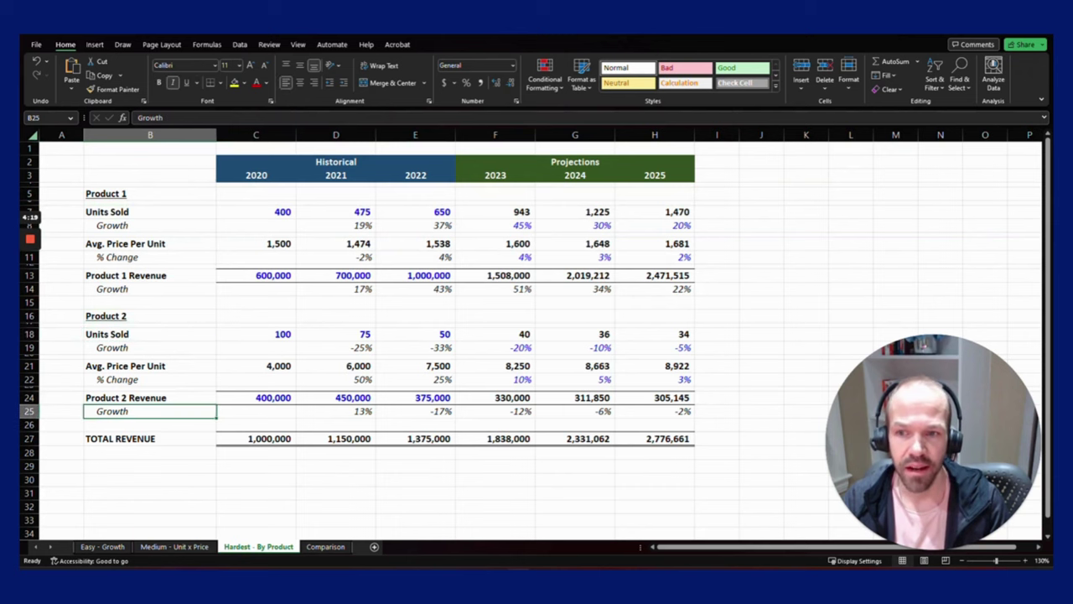
pyautogui.press('Up')
pyautogui.press('Down')
pyautogui.press('Down')
pyautogui.press('Down')
pyautogui.press('Right')
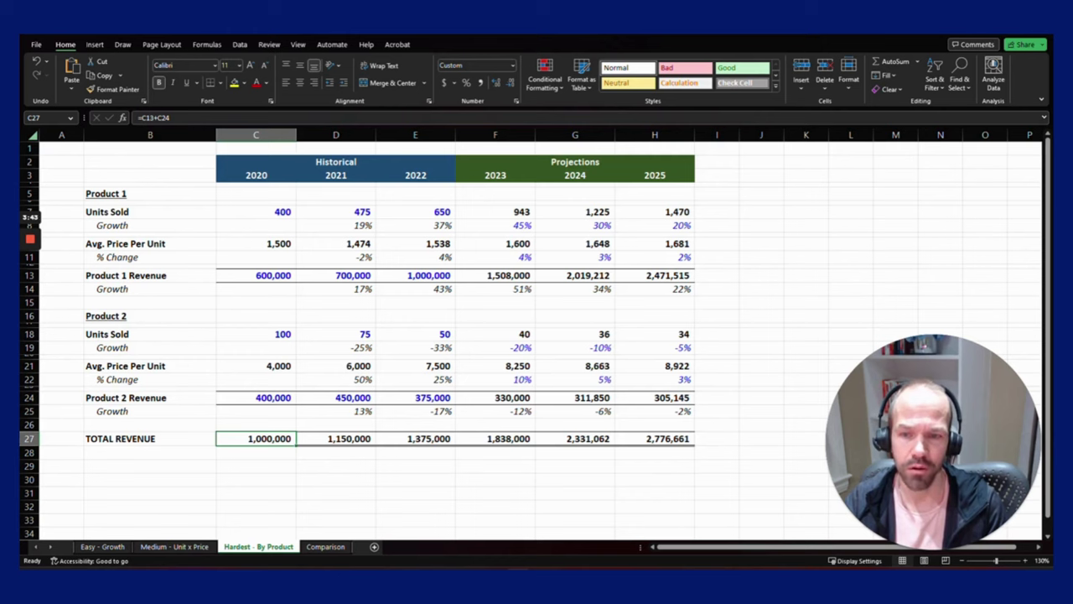
pyautogui.press('Up')
pyautogui.press('Up')
pyautogui.press('Up')
pyautogui.press('Up')
pyautogui.press('Up')
pyautogui.press('Up')
pyautogui.press('Up')
pyautogui.press('Up')
pyautogui.press('Up')
pyautogui.press('Up')
pyautogui.press('Up')
pyautogui.press('Up')
pyautogui.press('Up')
pyautogui.press('Up')
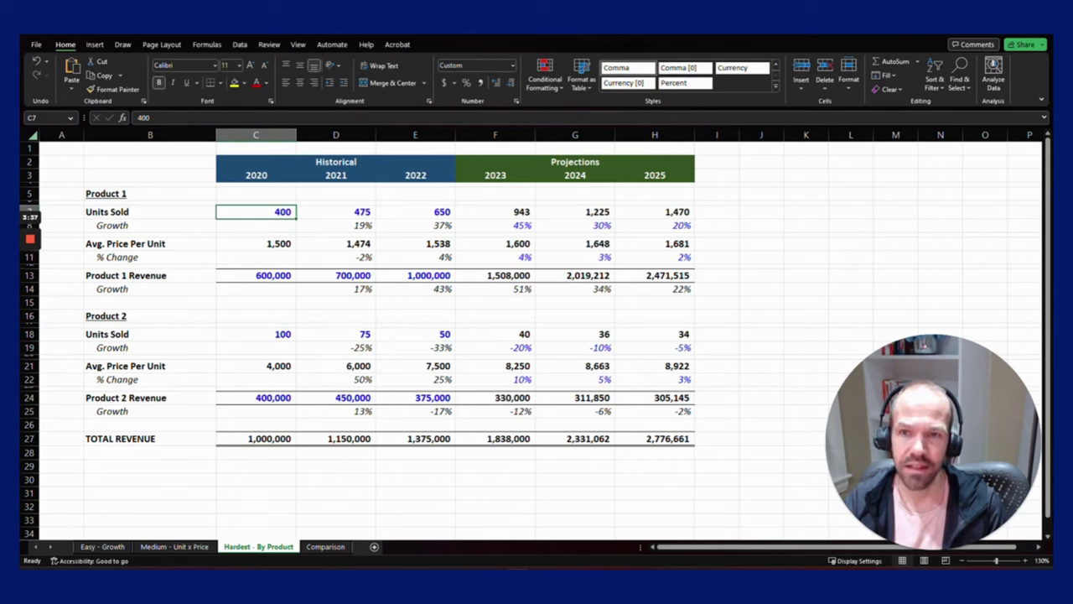
pyautogui.press('Down')
pyautogui.press('Down')
pyautogui.press('Down')
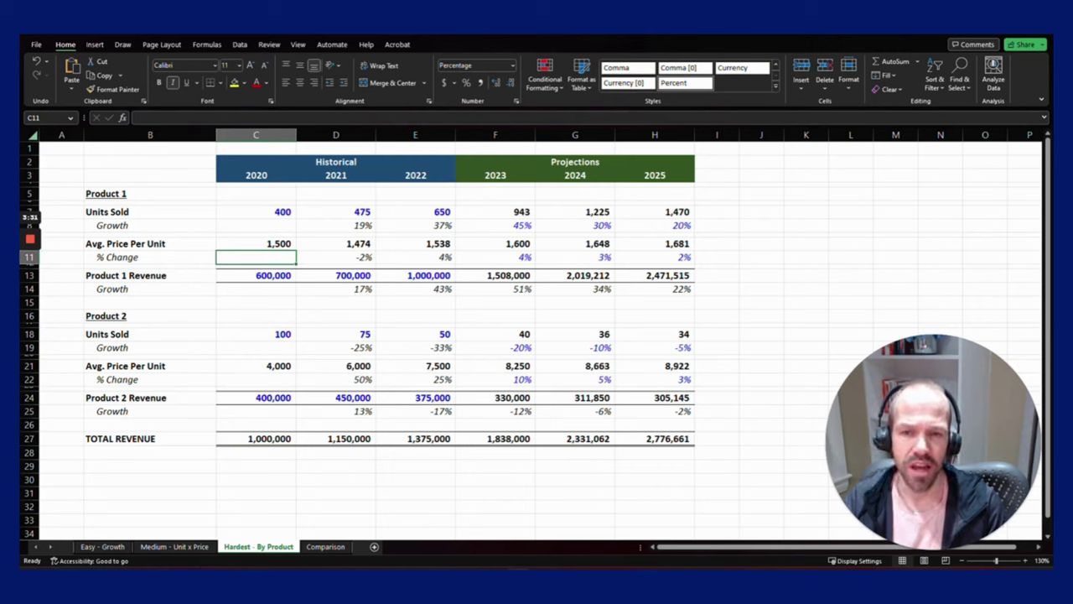
pyautogui.press('Down')
pyautogui.press('Down')
pyautogui.press('Down')
pyautogui.press('Down')
pyautogui.press('Down')
pyautogui.press('Down')
pyautogui.press('Down')
pyautogui.press('Down')
pyautogui.press('Down')
pyautogui.press('Down')
pyautogui.press('Down')
pyautogui.press('Down')
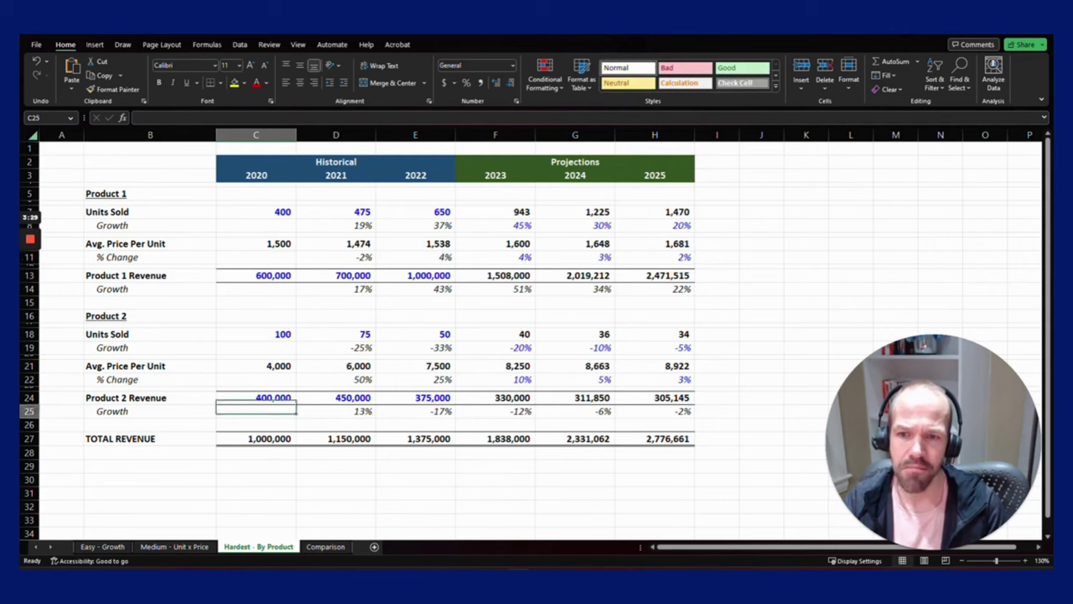
pyautogui.press('Right')
pyautogui.press('Right')
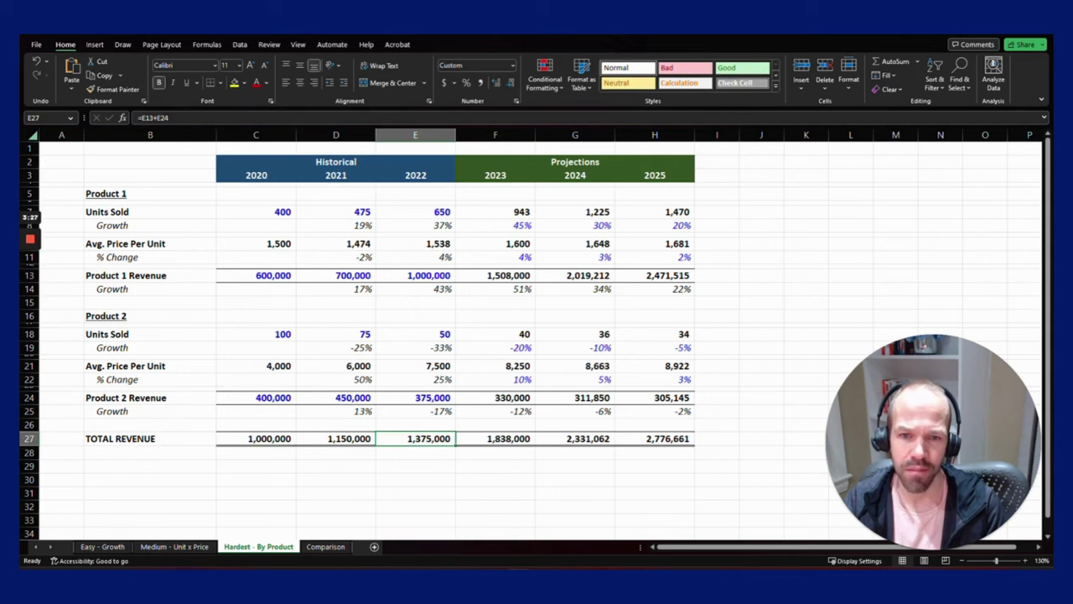
pyautogui.press('Right')
pyautogui.press('Up')
pyautogui.press('Up')
pyautogui.press('Up')
pyautogui.press('Up')
pyautogui.press('Up')
pyautogui.press('Up')
pyautogui.press('Up')
pyautogui.press('Up')
pyautogui.press('Up')
pyautogui.press('Up')
pyautogui.press('Up')
pyautogui.press('Up')
pyautogui.press('Up')
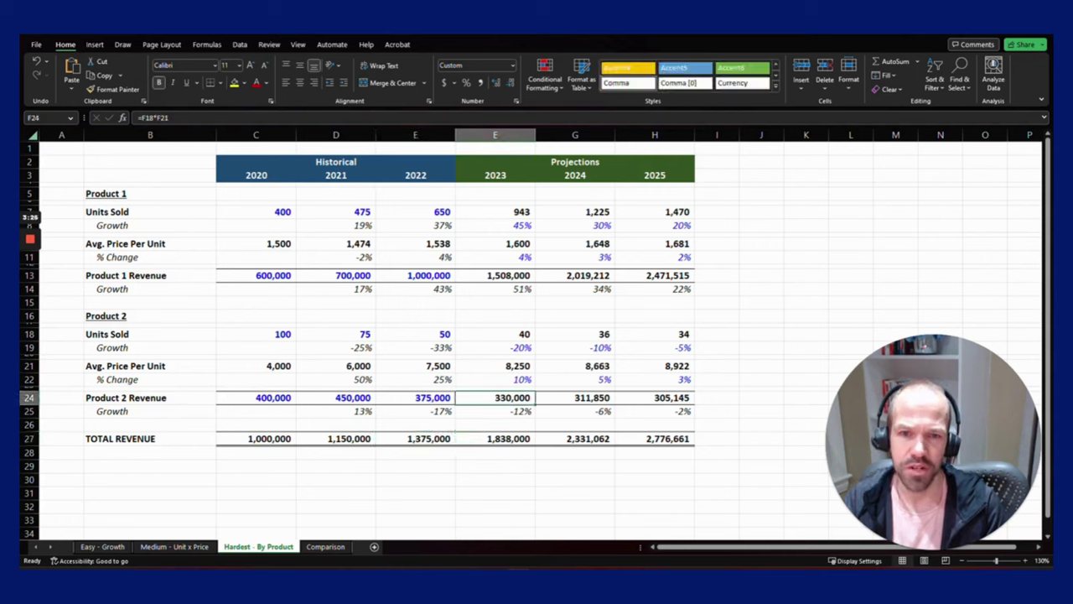
pyautogui.press('Up')
pyautogui.press('Up')
pyautogui.press('Down')
pyautogui.press('Right')
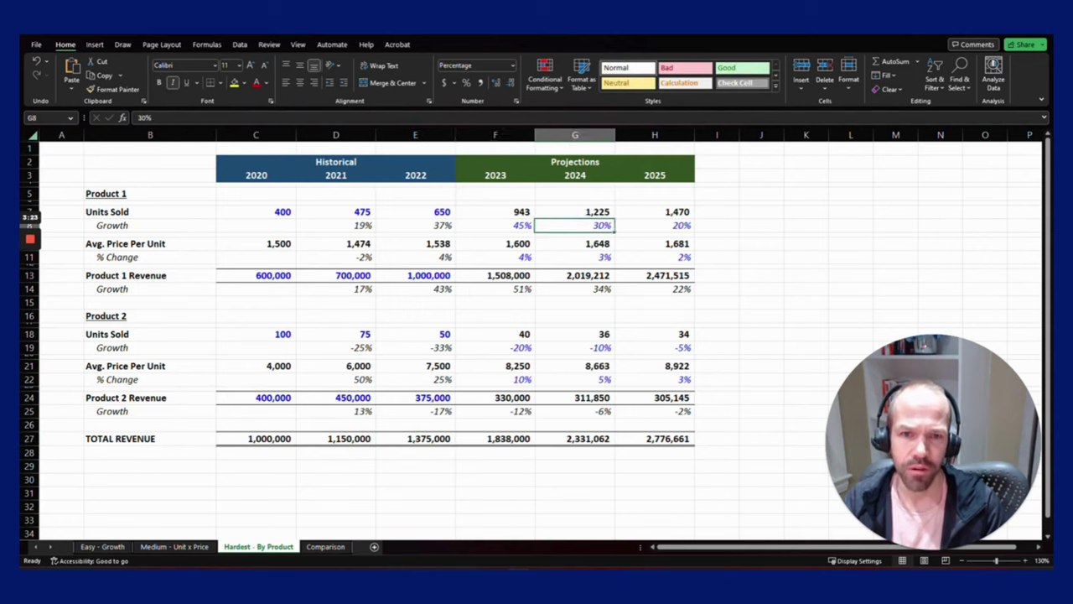
pyautogui.press('Right')
pyautogui.press('Left')
pyautogui.press('Left')
pyautogui.press('Down')
pyautogui.press('Down')
pyautogui.press('Right')
pyautogui.press('Right')
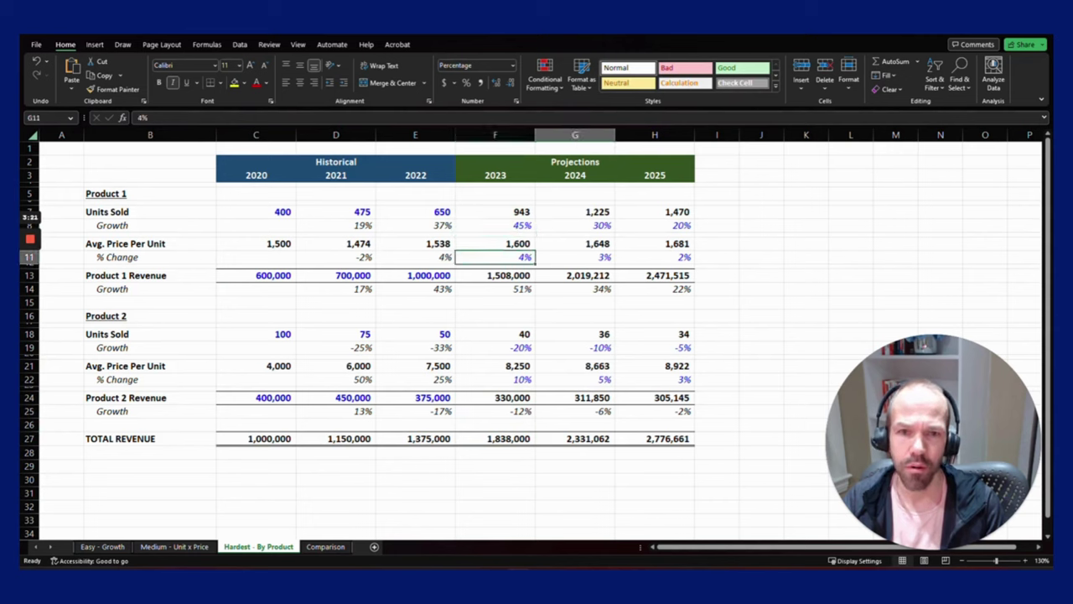
pyautogui.press('Left')
pyautogui.press('Left')
pyautogui.press('Left')
pyautogui.press('Right')
pyautogui.press('Down')
pyautogui.press('Down')
pyautogui.press('Down')
pyautogui.press('Down')
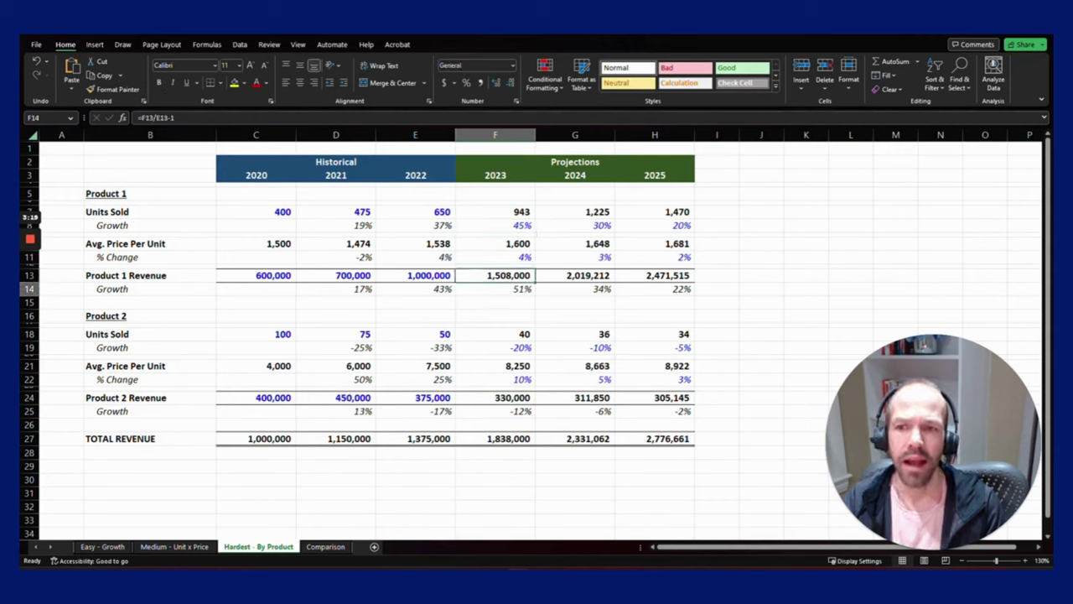
pyautogui.press('Down')
pyautogui.press('Down')
pyautogui.press('Down')
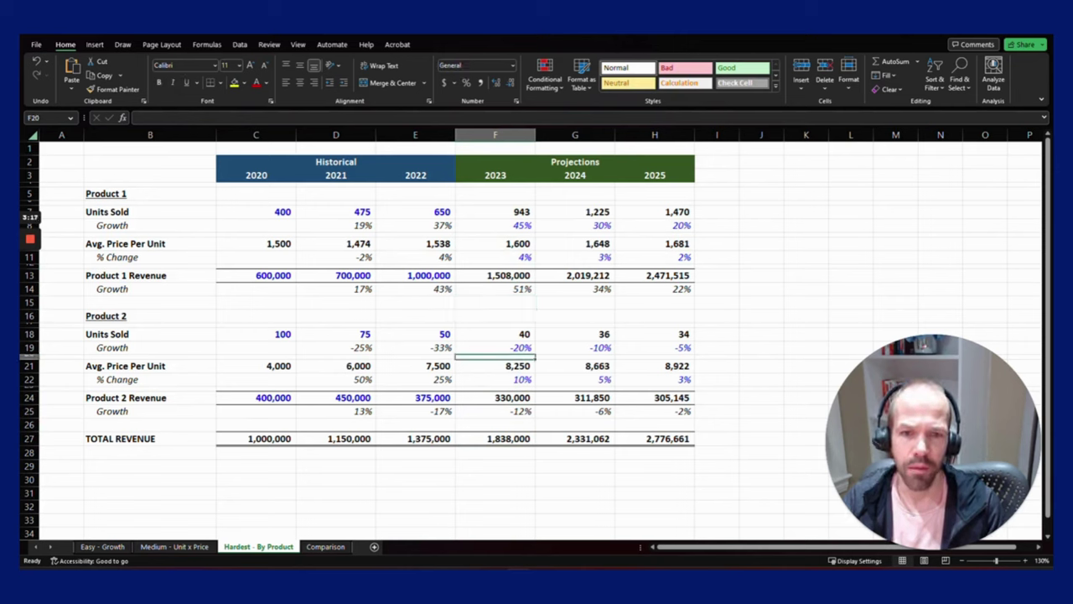
pyautogui.press('Down')
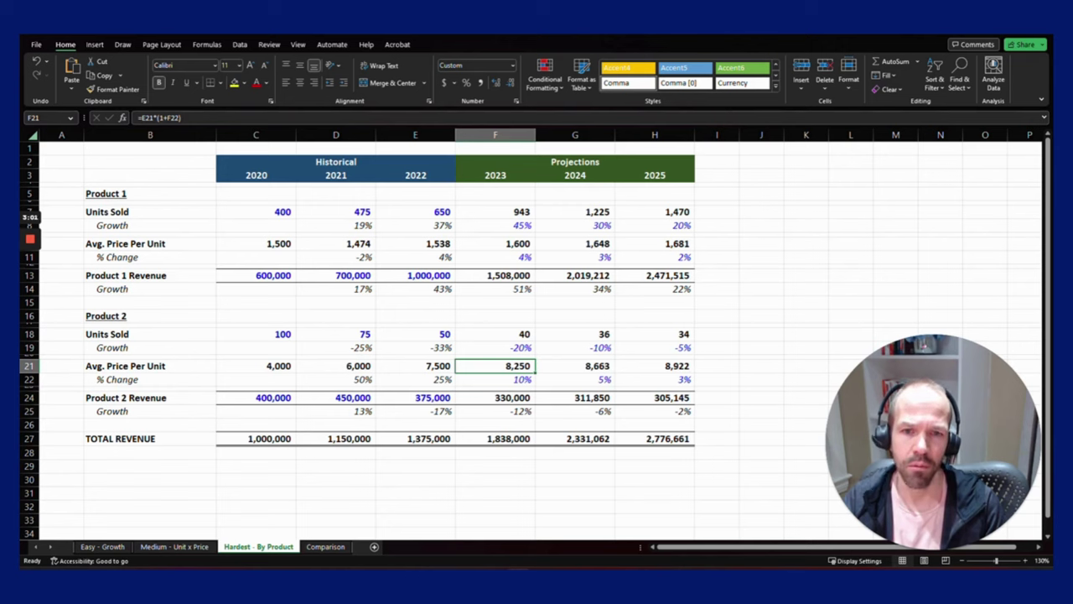
pyautogui.press('Up')
pyautogui.press('Up')
pyautogui.press('Up')
pyautogui.press('Up')
pyautogui.press('Up')
pyautogui.press('Up')
pyautogui.press('Up')
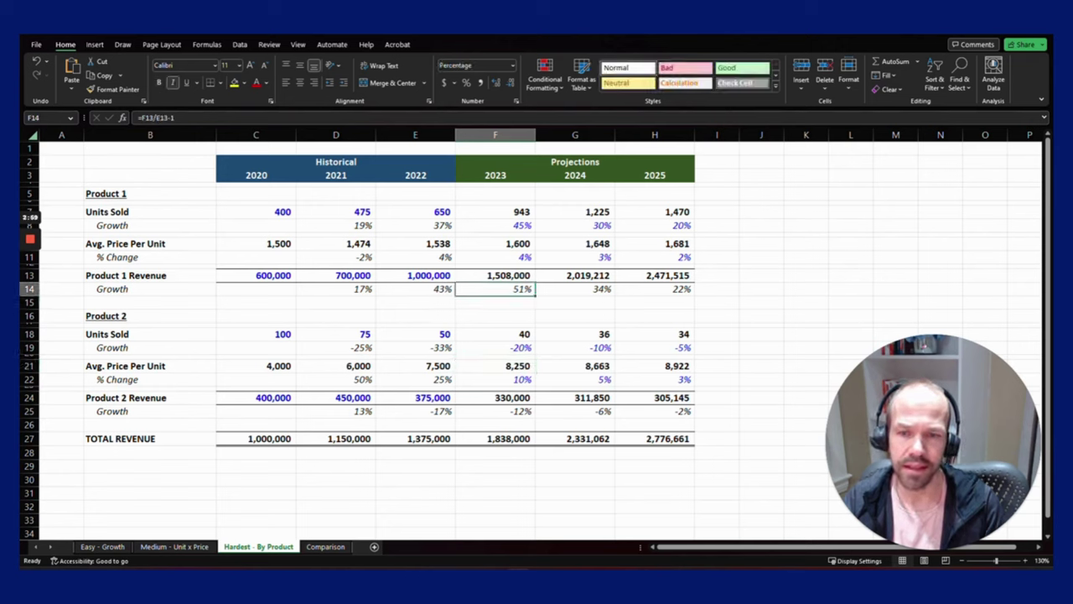
pyautogui.press('Up')
pyautogui.press('Up')
pyautogui.press('Up')
pyautogui.press('Left')
pyautogui.press('Left')
pyautogui.press('Left')
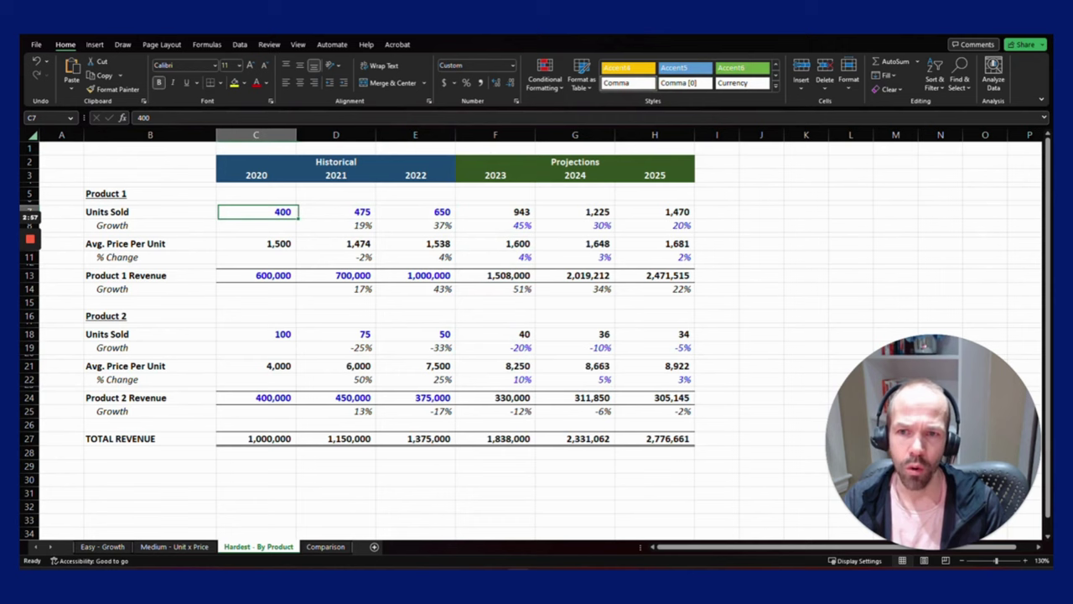
pyautogui.press('Right')
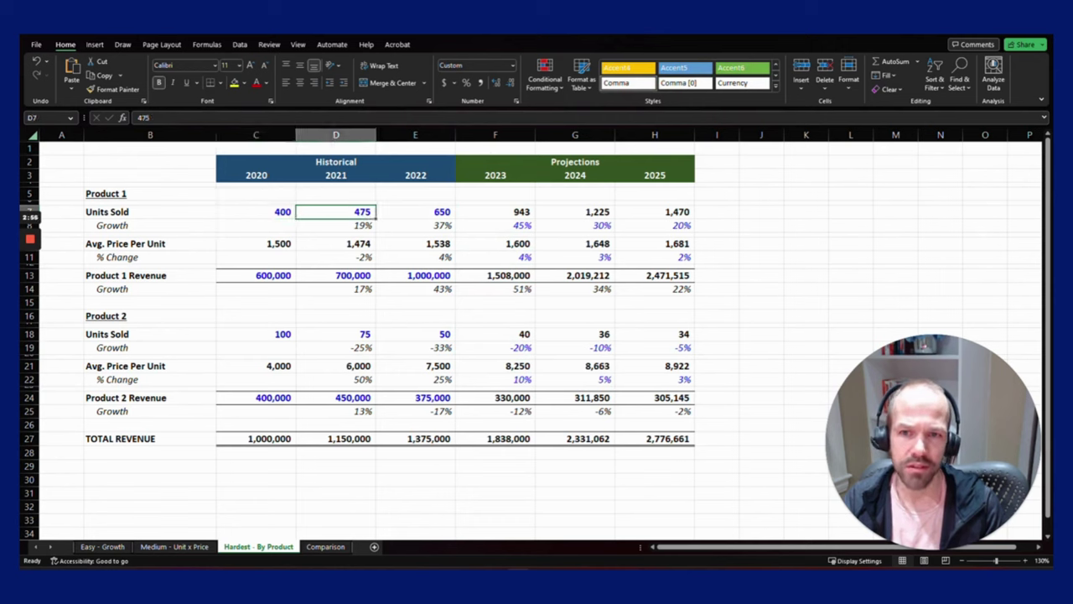
pyautogui.press('Down')
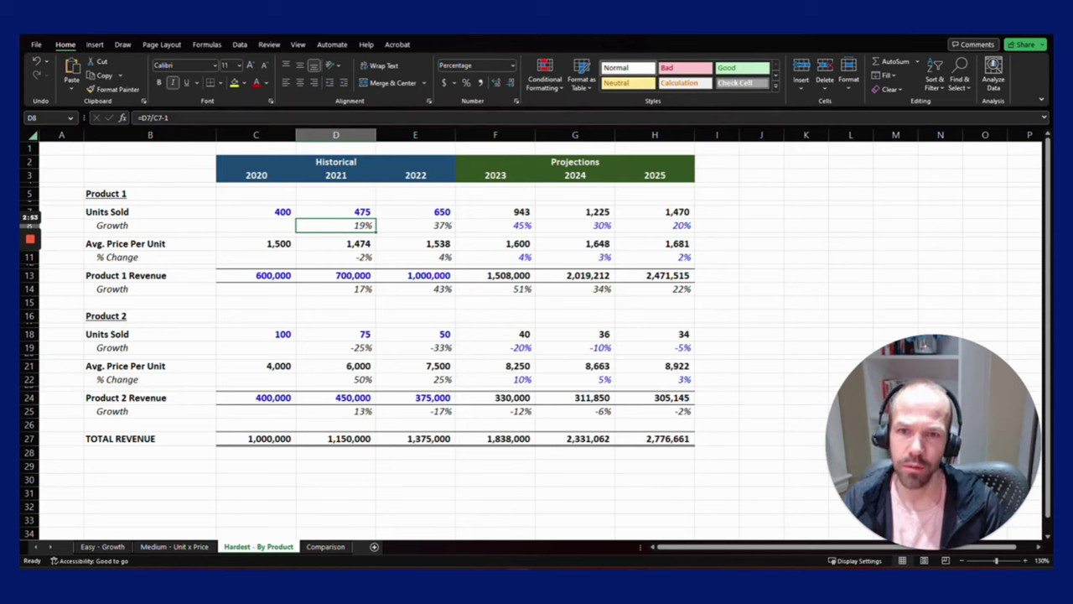
pyautogui.press('Right')
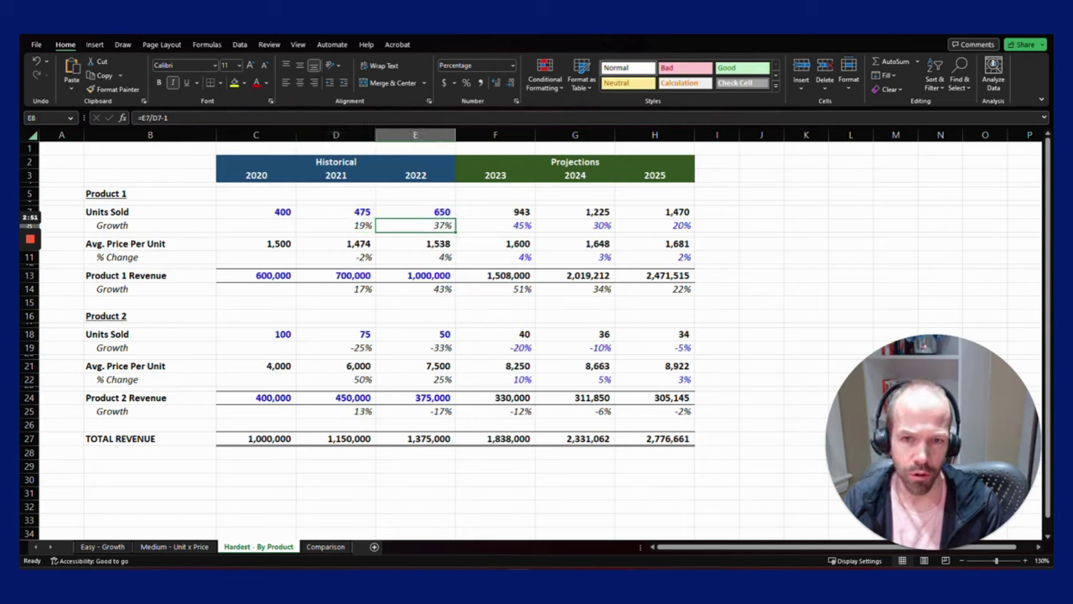
pyautogui.press('Down')
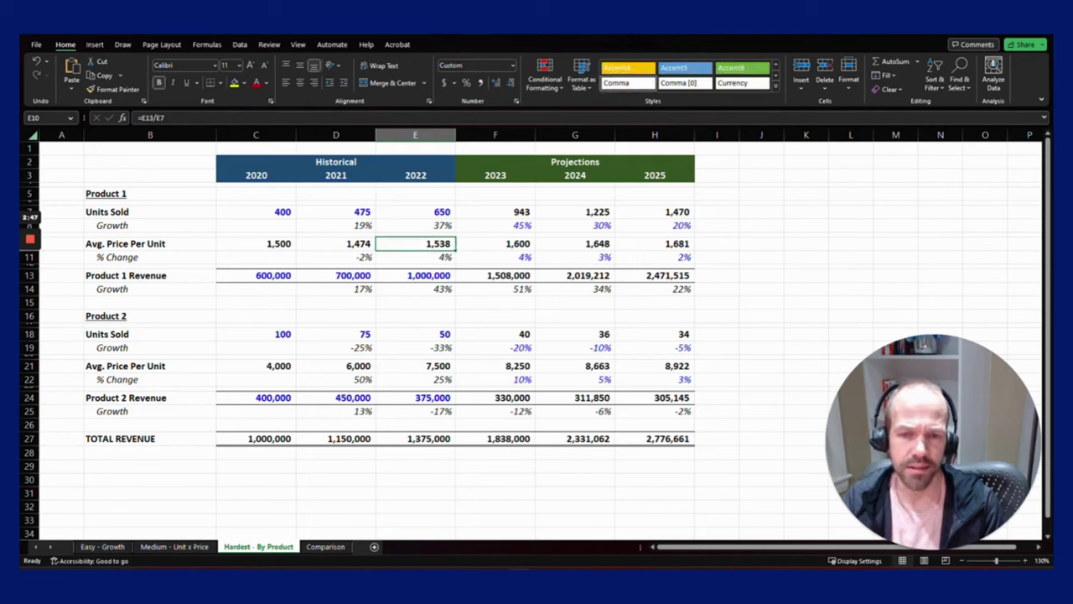
pyautogui.press('Left')
pyautogui.press('Left')
pyautogui.press('Right')
pyautogui.press('Right')
pyautogui.press('Down')
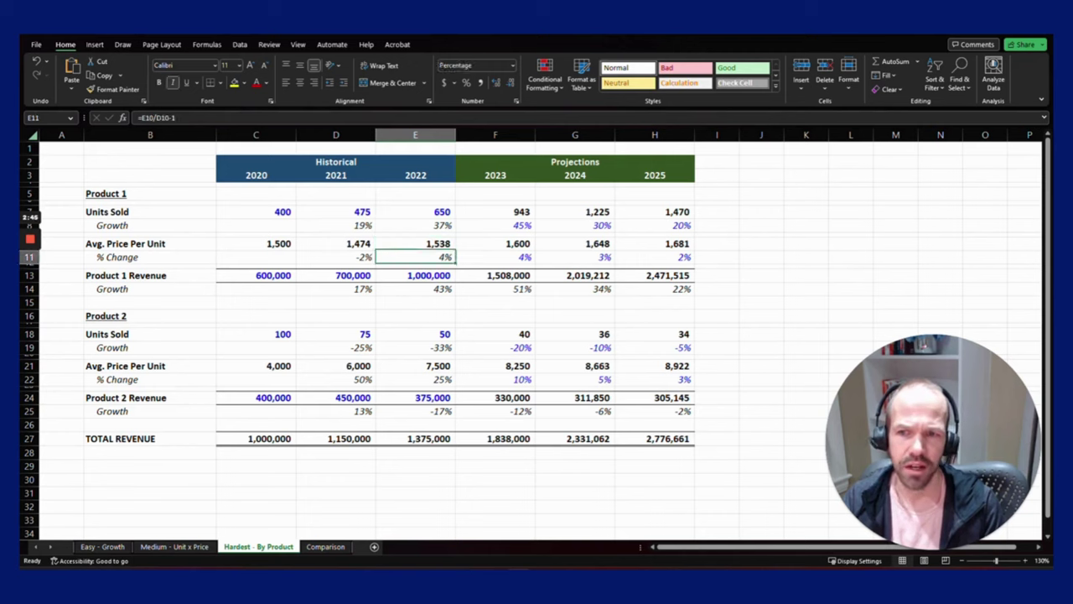
pyautogui.press('Down')
pyautogui.press('Down')
pyautogui.press('Down')
pyautogui.press('Down')
pyautogui.press('Down')
pyautogui.press('Left')
pyautogui.press('Left')
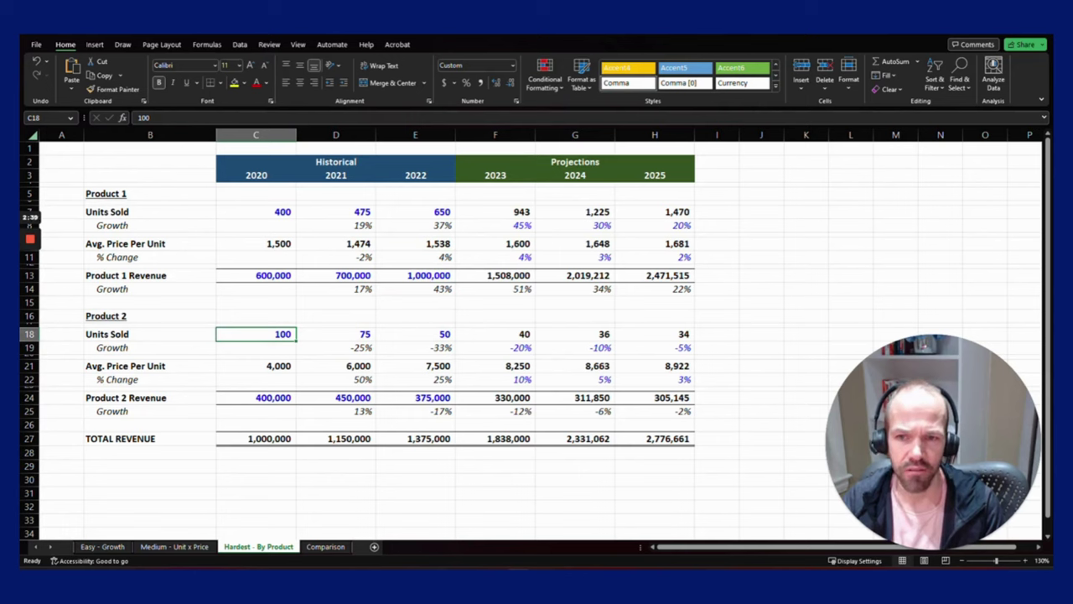
pyautogui.press('Right')
pyautogui.press('Right')
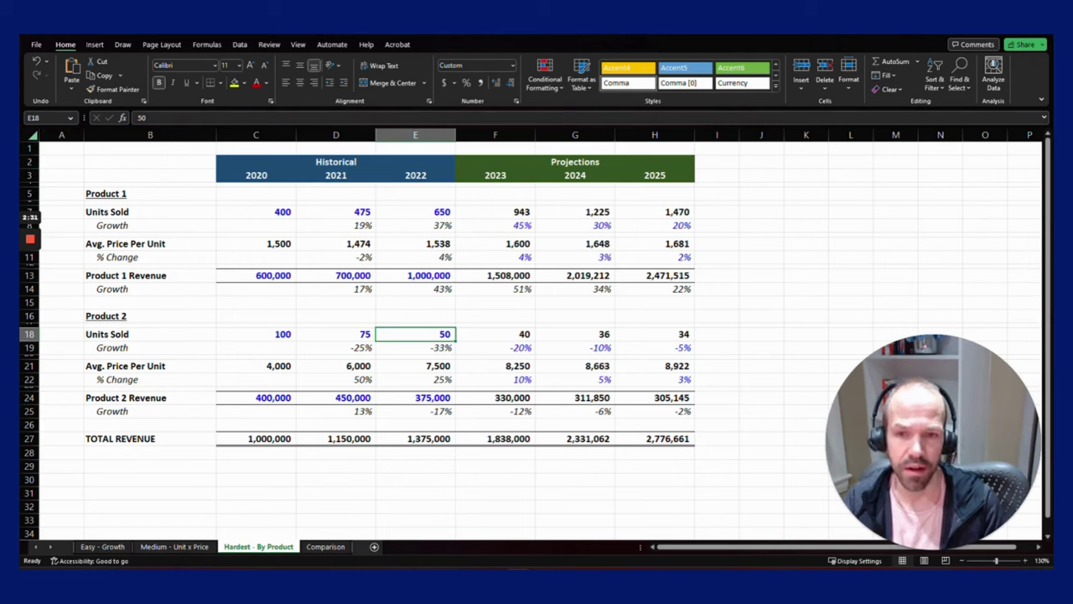
pyautogui.press('Down')
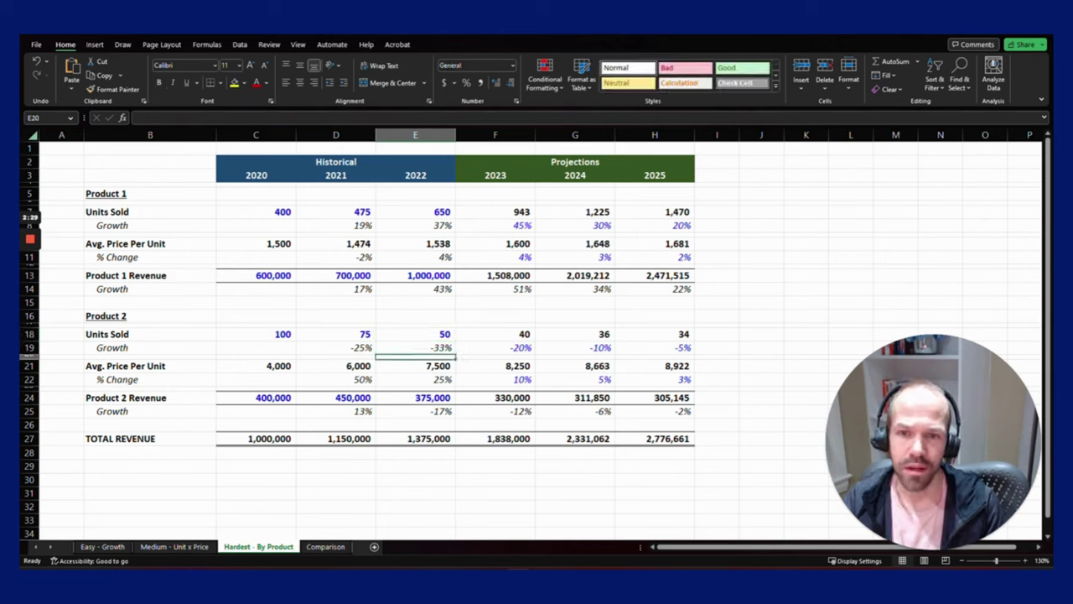
pyautogui.press('Down')
pyautogui.press('Left')
pyautogui.press('Left')
pyautogui.press('Right')
pyautogui.press('Right')
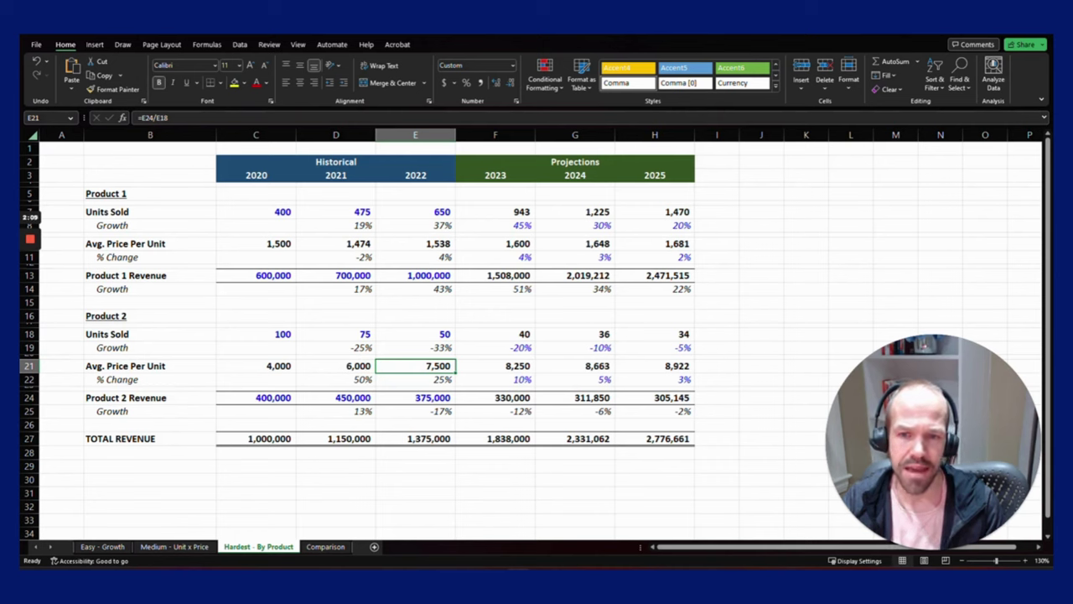
pyautogui.press('Up')
pyautogui.press('Up')
pyautogui.press('Up')
pyautogui.press('Up')
pyautogui.press('Up')
pyautogui.press('Up')
pyautogui.press('Up')
pyautogui.press('Up')
pyautogui.press('Up')
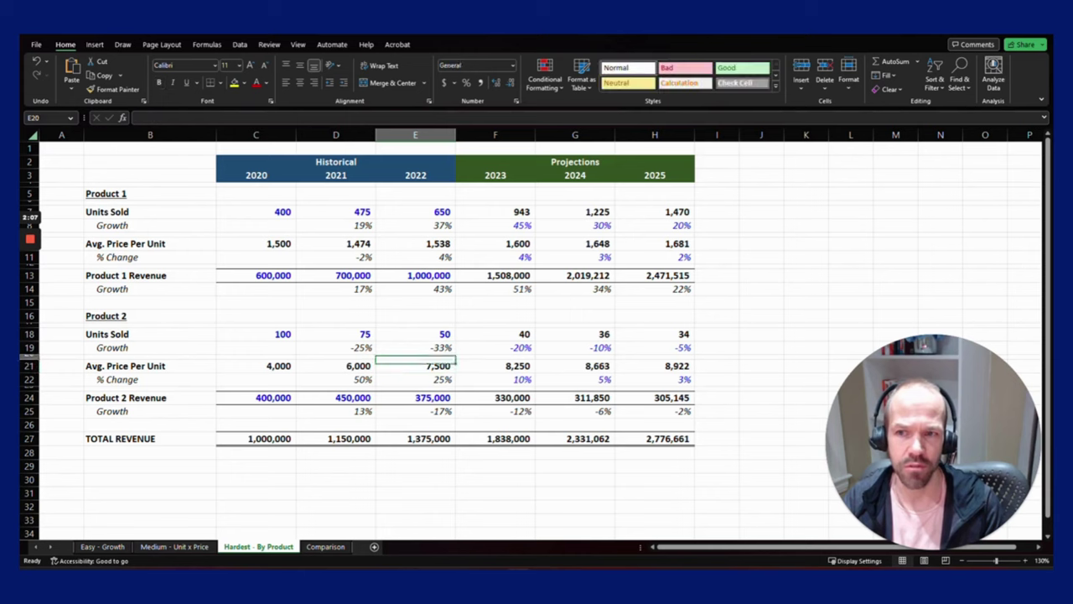
pyautogui.press('Down')
pyautogui.press('Down')
pyautogui.press('Down')
pyautogui.press('Down')
pyautogui.press('Down')
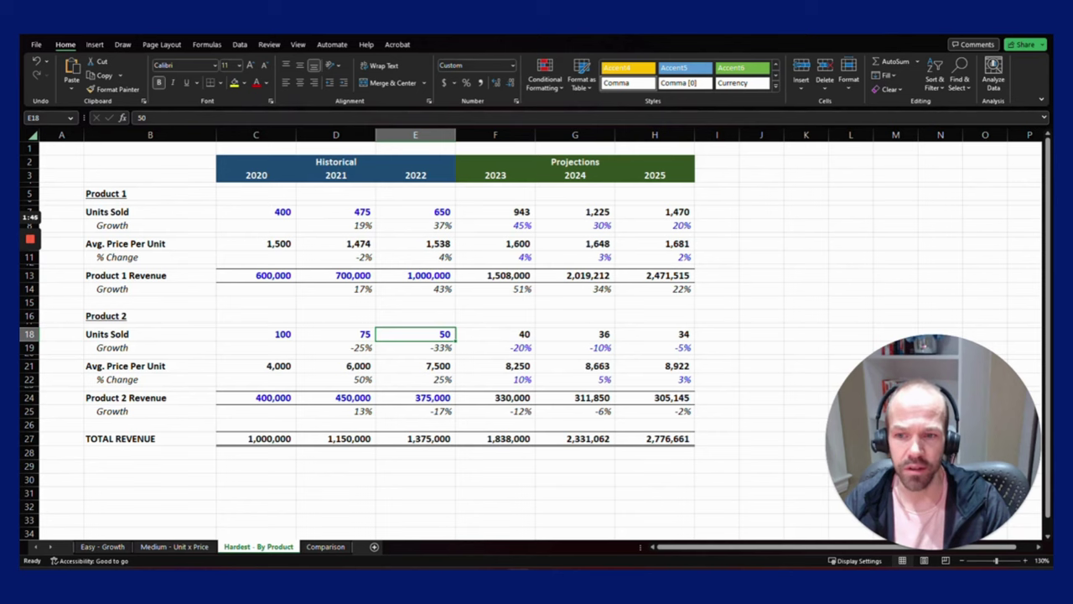
# Open the Comparison sheet and check each model's linked totals for 2020 through 2023.
pyautogui.click(313, 550)
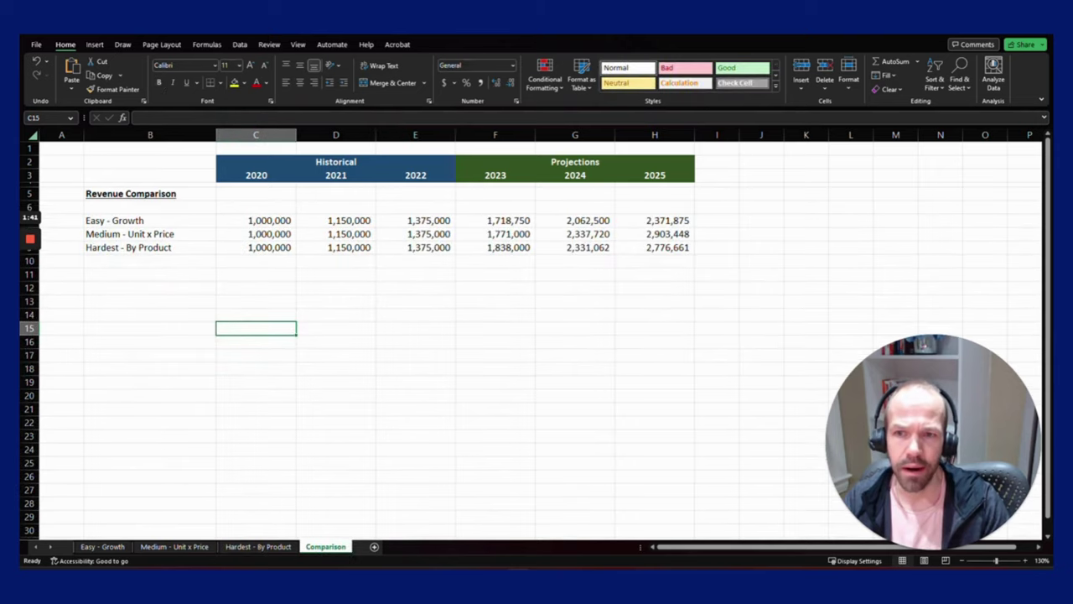
pyautogui.press('Up')
pyautogui.press('Up')
pyautogui.press('Up')
pyautogui.press('Up')
pyautogui.press('Up')
pyautogui.press('Up')
pyautogui.press('Up')
pyautogui.press('Up')
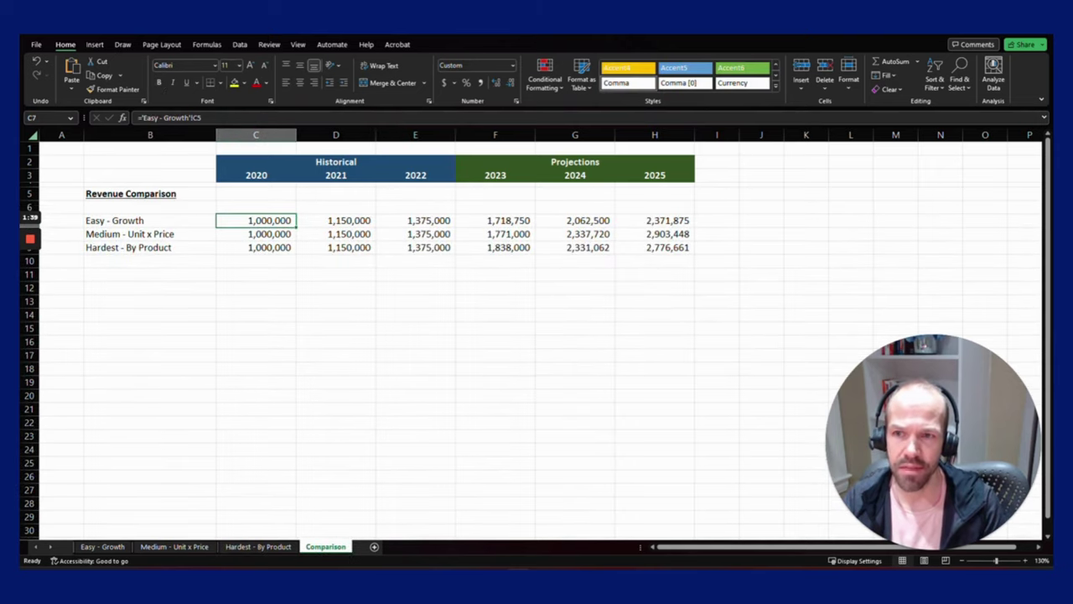
pyautogui.click(150, 220)
pyautogui.press('Down')
pyautogui.press('Down')
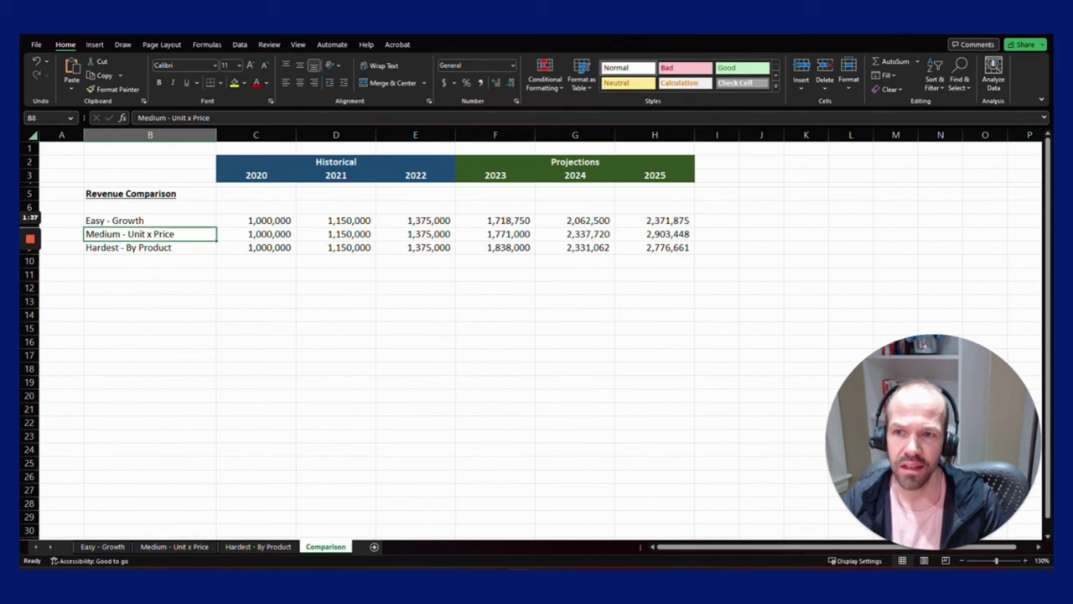
pyautogui.press('Right')
pyautogui.press('Right')
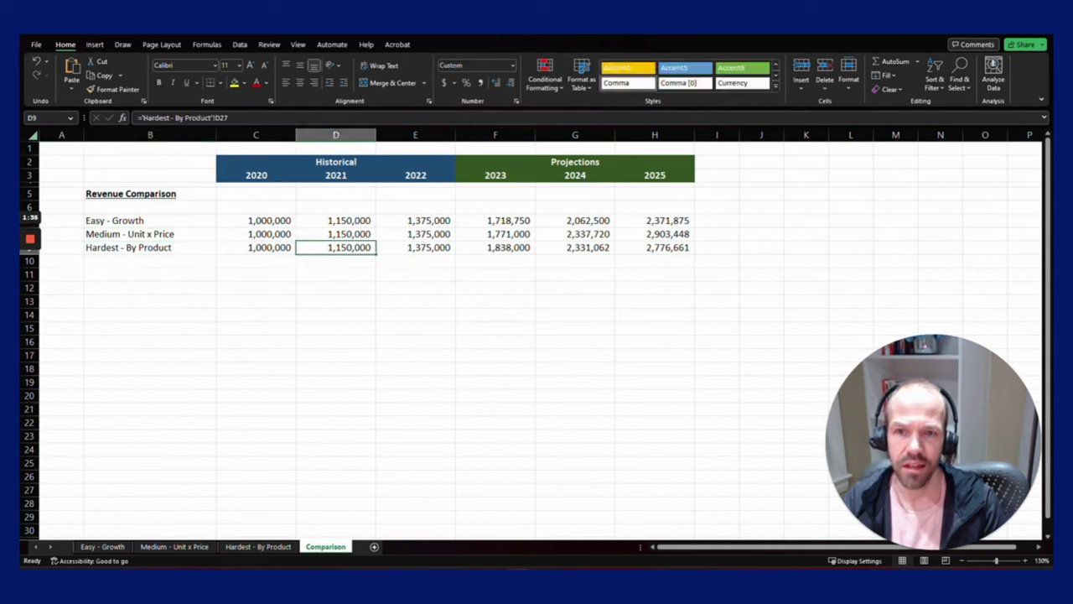
pyautogui.press('Up')
pyautogui.press('Up')
pyautogui.press('Left')
pyautogui.press('Right')
pyautogui.press('Right')
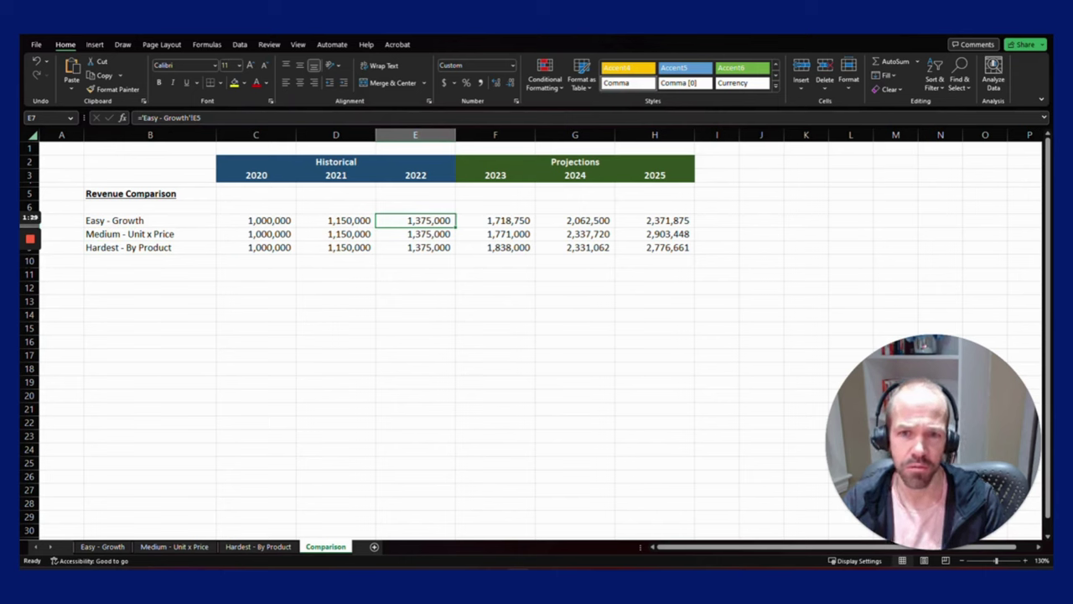
pyautogui.press('Right')
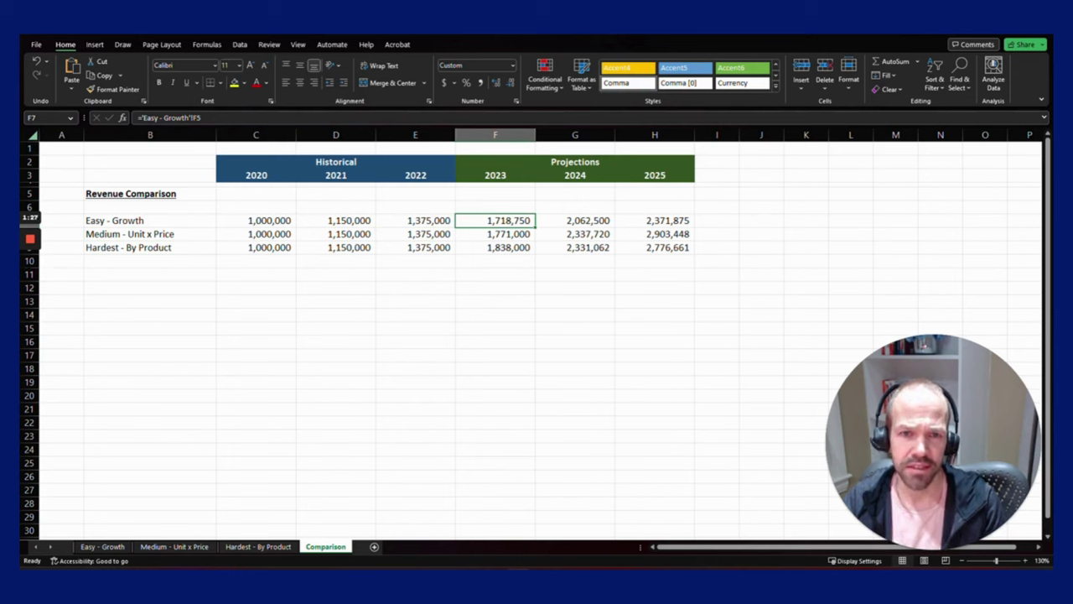
# Select the three models' 2023–2025 projected totals, then check the 2023 and 2024 links.
pyautogui.hotkey('shift', 'Right')
pyautogui.hotkey('shift', 'Right')
pyautogui.hotkey('shift', 'Down')
pyautogui.hotkey('shift', 'Down')
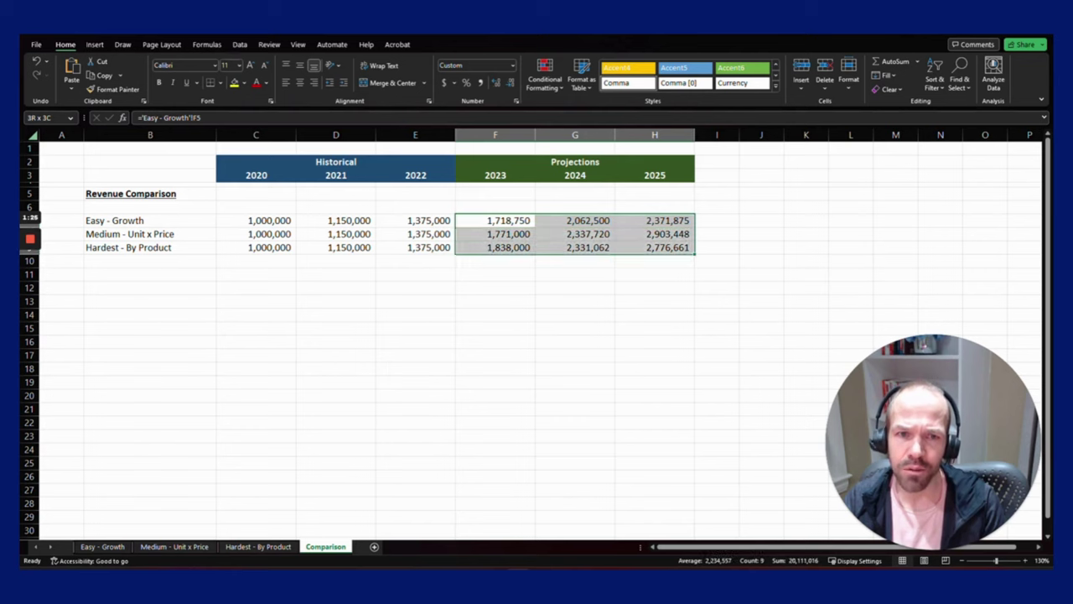
pyautogui.click(494, 220)
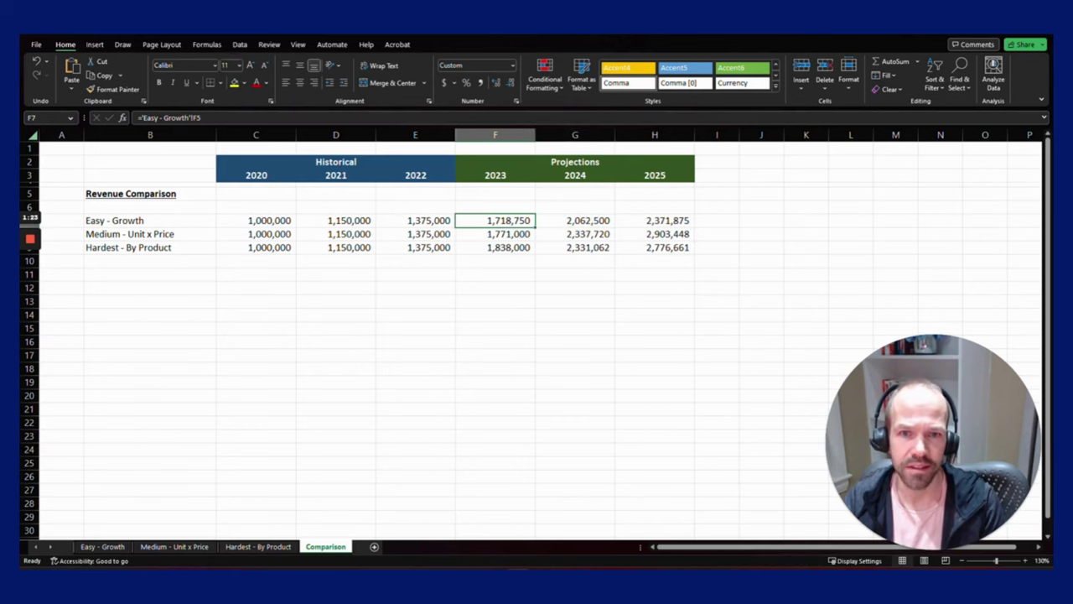
pyautogui.hotkey('shift', 'Down')
pyautogui.hotkey('shift', 'Down')
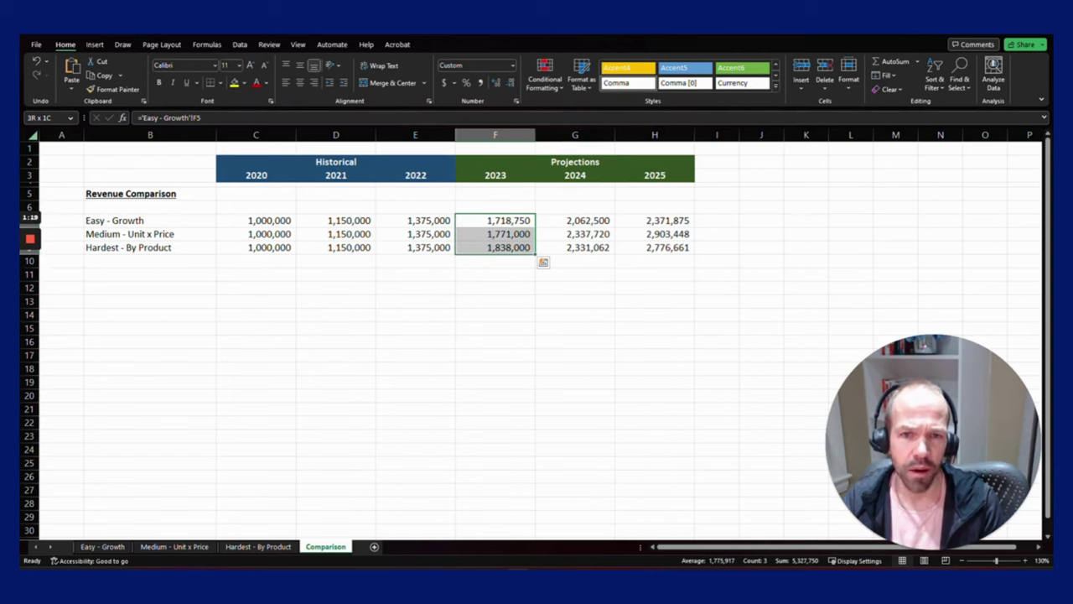
pyautogui.press('Down')
pyautogui.press('Down')
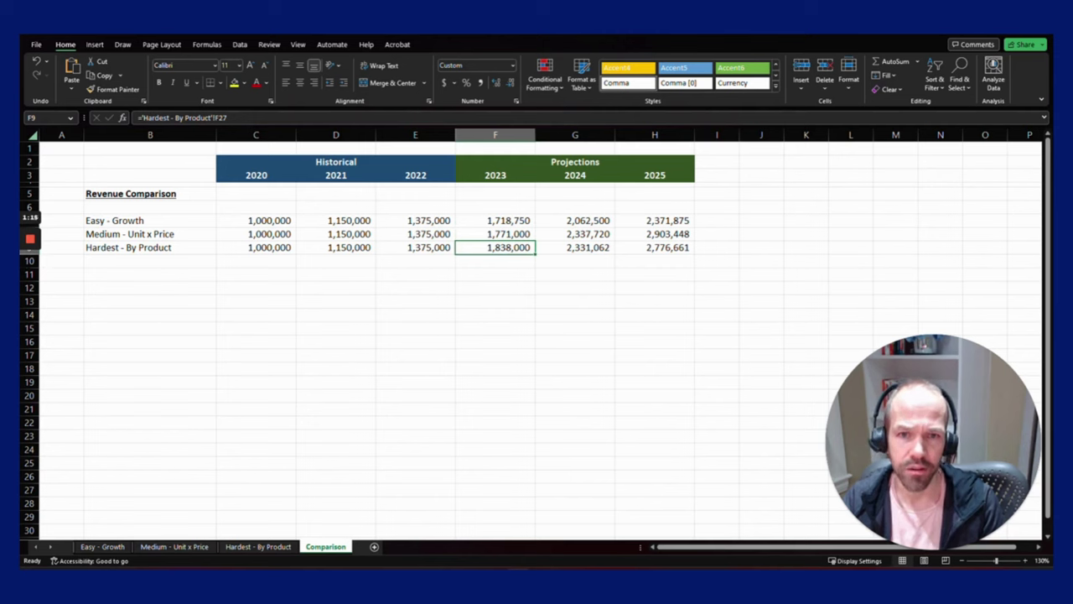
pyautogui.press('Right')
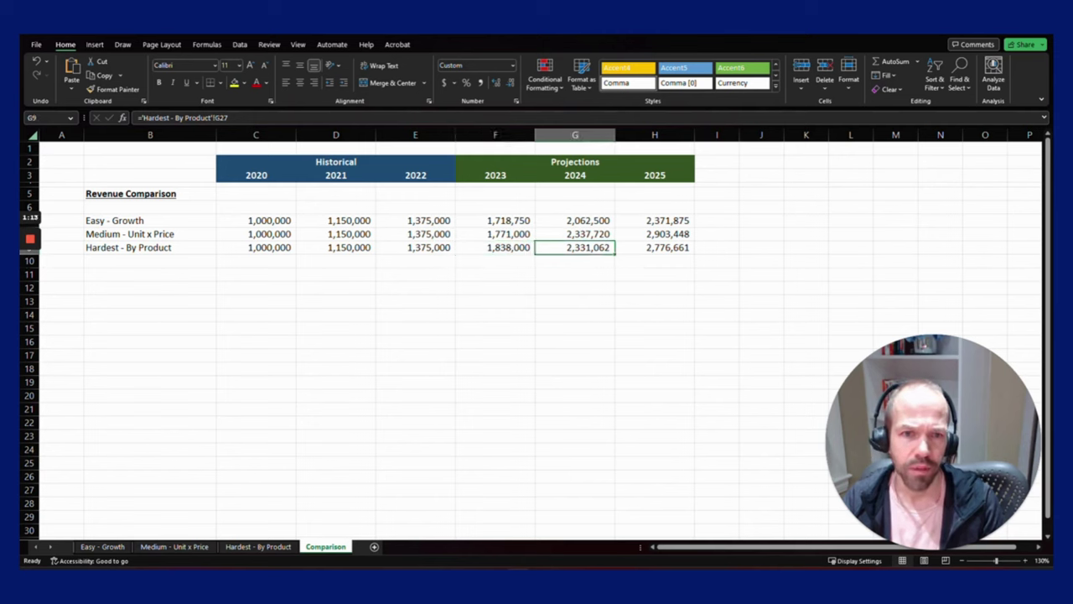
pyautogui.press('Up')
pyautogui.press('Up')
pyautogui.press('Right')
pyautogui.press('Down')
pyautogui.press('Down')
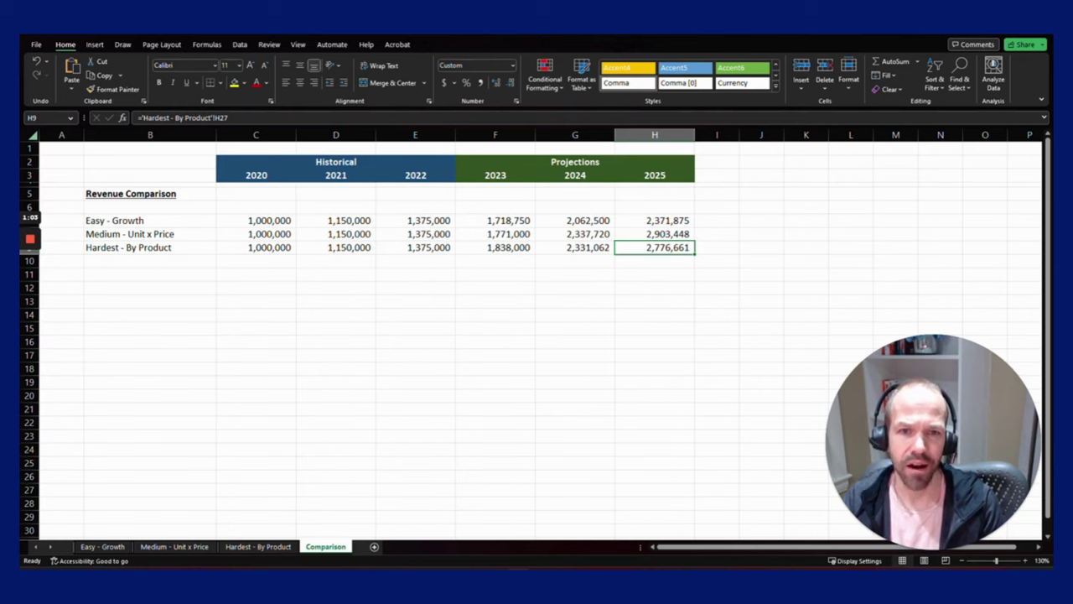
pyautogui.hotkey('shift', 'Left')
pyautogui.hotkey('shift', 'Left')
pyautogui.hotkey('shift', 'Left')
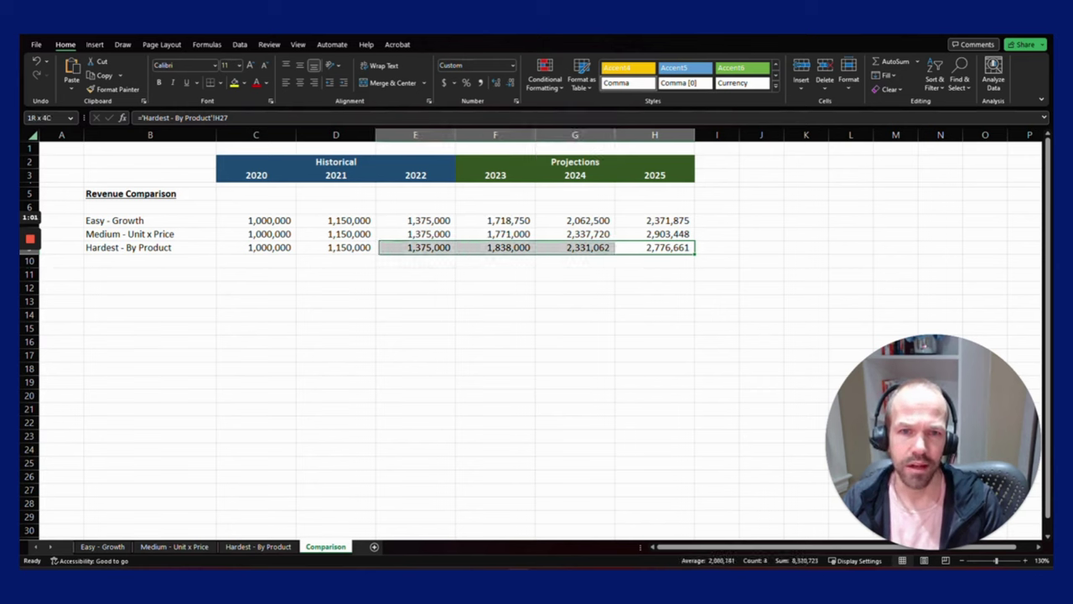
pyautogui.hotkey('shift', 'Right')
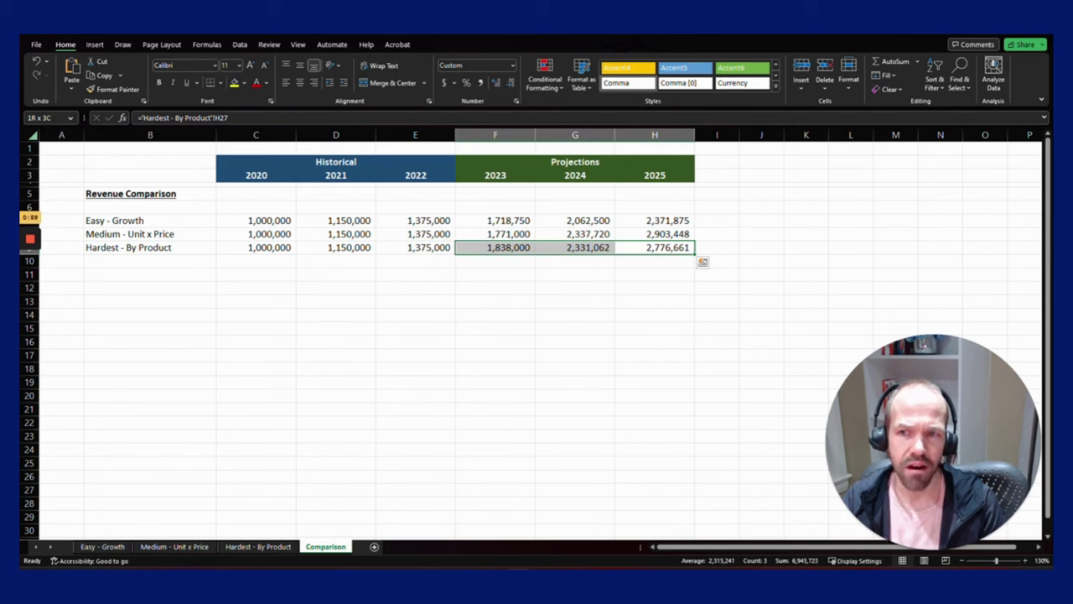